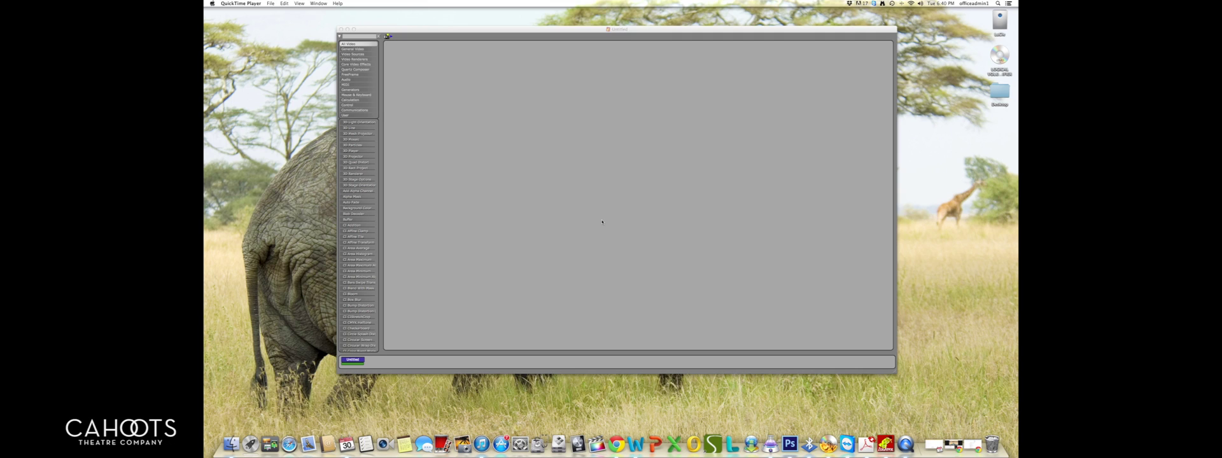
{"action": "left_click_drag", "start_coordinate": [554, 34], "coordinate": [561, 26]}
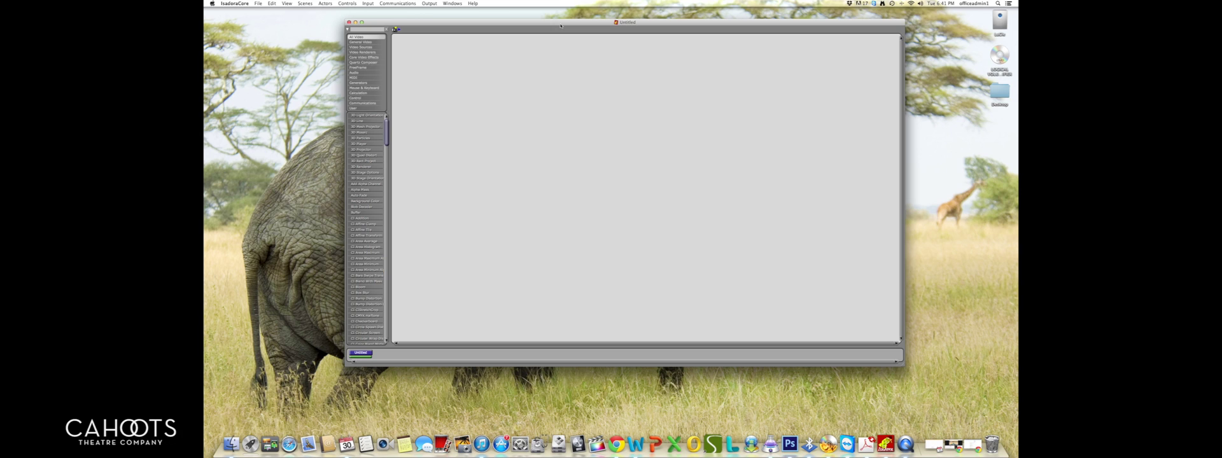
{"action": "left_click_drag", "start_coordinate": [639, 26], "coordinate": [630, 42]}
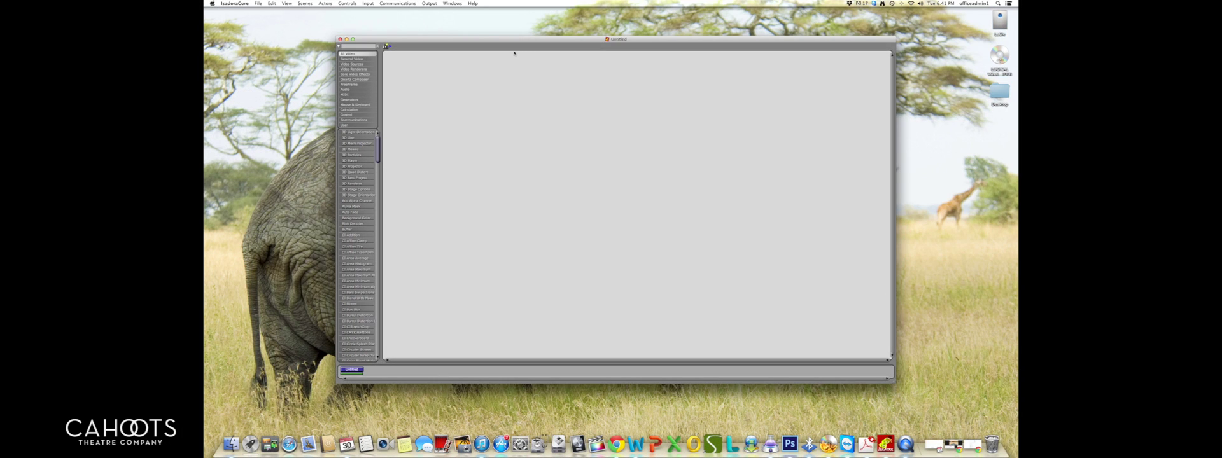
{"action": "left_click_drag", "start_coordinate": [517, 43], "coordinate": [518, 35]}
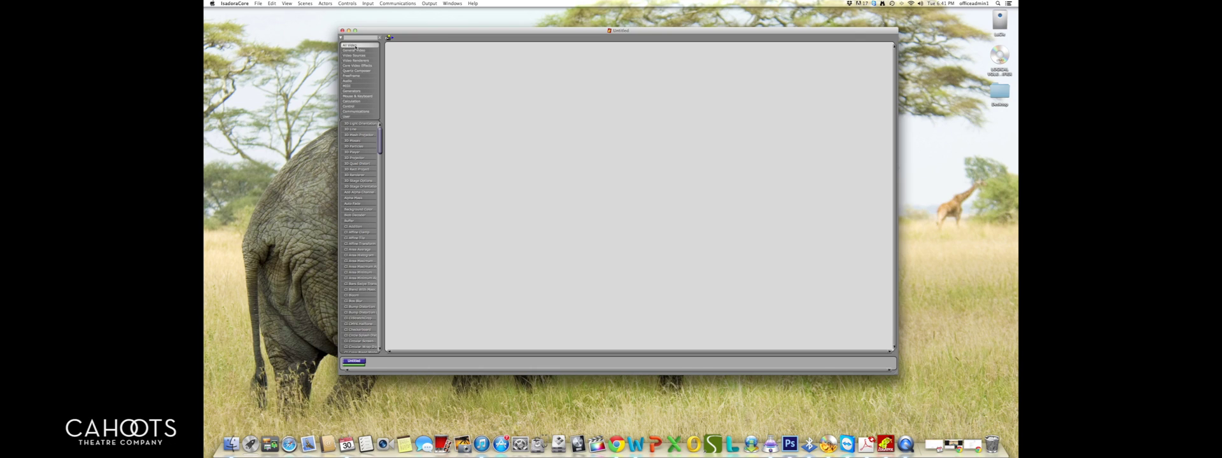
Look through the toolbox's actor categories, from Video Sources down to the user actors, and return to the complete actor list.
{"action": "left_click", "coordinate": [354, 55]}
{"action": "left_click", "coordinate": [357, 65]}
{"action": "left_click", "coordinate": [356, 76]}
{"action": "left_click", "coordinate": [357, 91]}
{"action": "left_click", "coordinate": [357, 100]}
{"action": "left_click", "coordinate": [356, 106]}
{"action": "left_click", "coordinate": [355, 111]}
{"action": "left_click", "coordinate": [354, 117]}
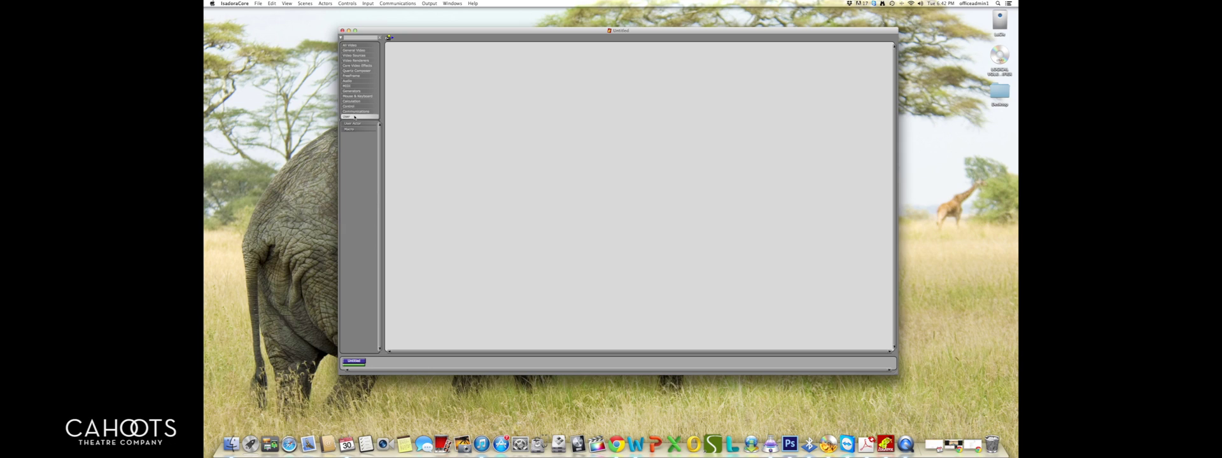
{"action": "left_click", "coordinate": [354, 46]}
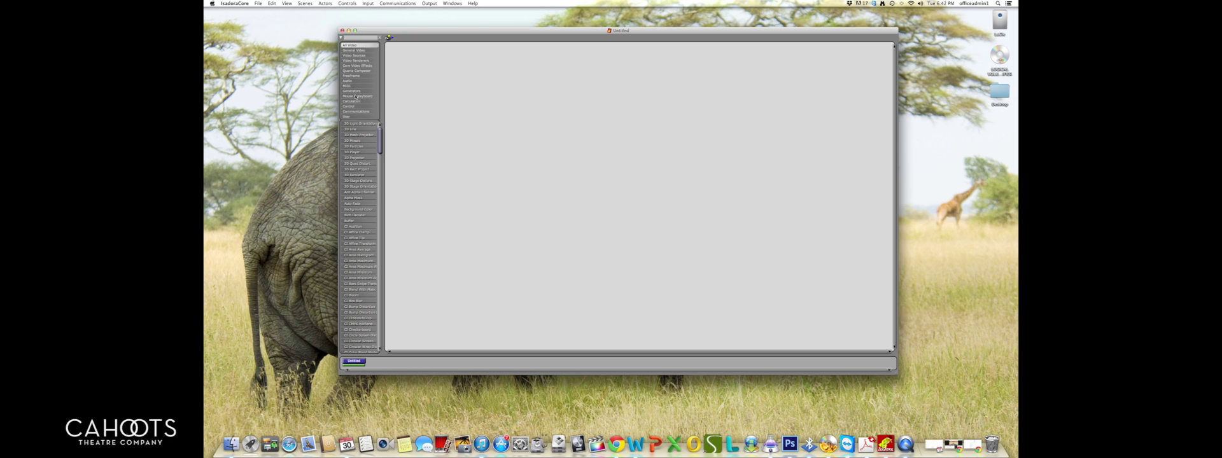
{"action": "left_click", "coordinate": [375, 267]}
{"action": "left_click", "coordinate": [373, 47]}
{"action": "left_click", "coordinate": [363, 135]}
{"action": "left_click_drag", "start_coordinate": [379, 136], "coordinate": [431, 83]}
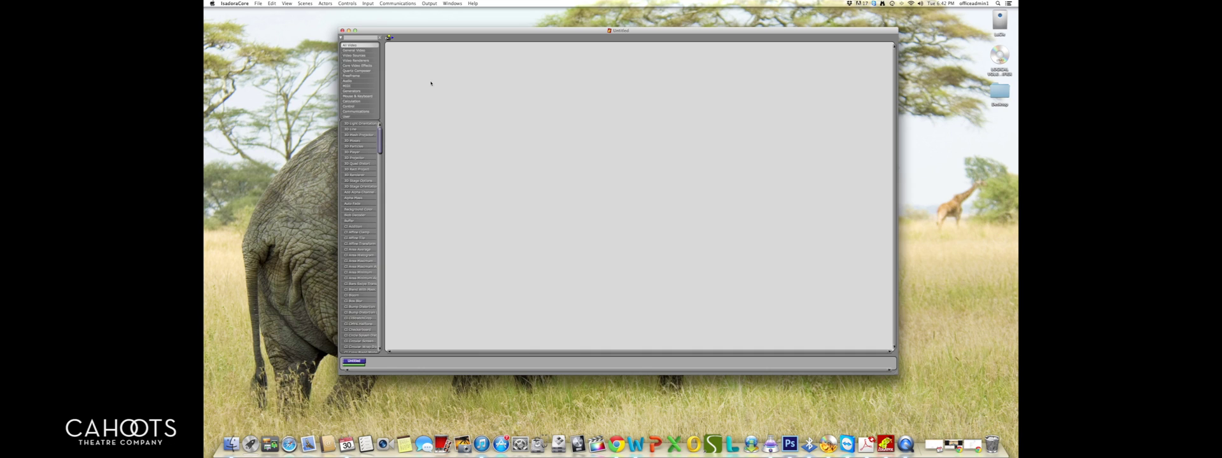
Examine the actors in the Video Sources, Video Rendering, Audio, MIDI and Generators categories, and show the complete list again.
{"action": "left_click", "coordinate": [362, 56]}
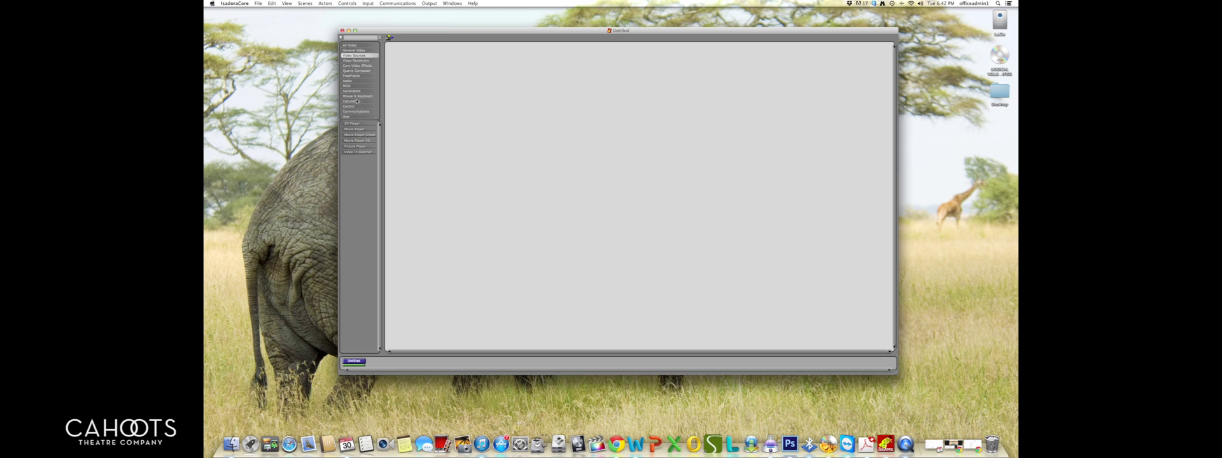
{"action": "left_click", "coordinate": [360, 60]}
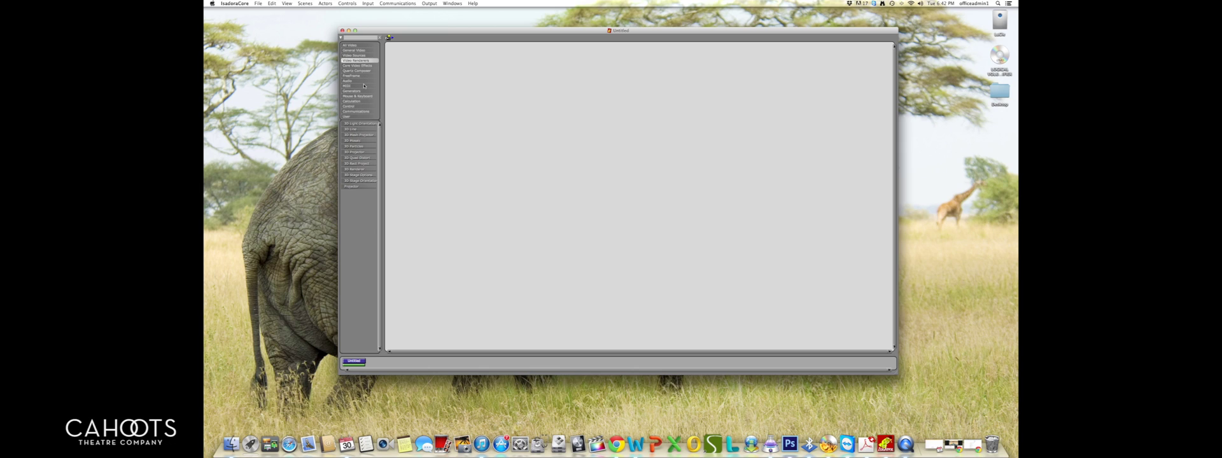
{"action": "left_click", "coordinate": [351, 80]}
{"action": "left_click", "coordinate": [352, 86]}
{"action": "left_click", "coordinate": [354, 91]}
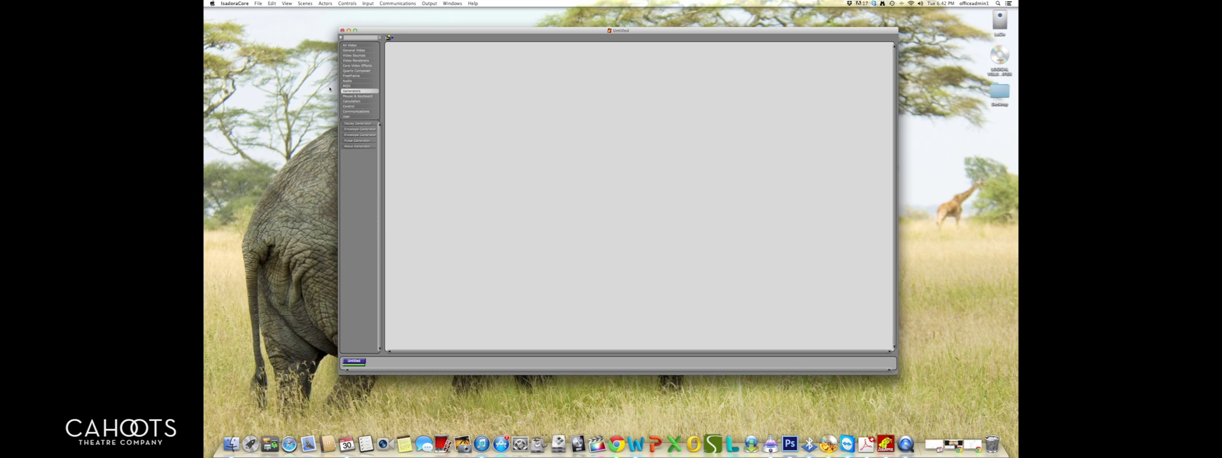
{"action": "left_click", "coordinate": [350, 45]}
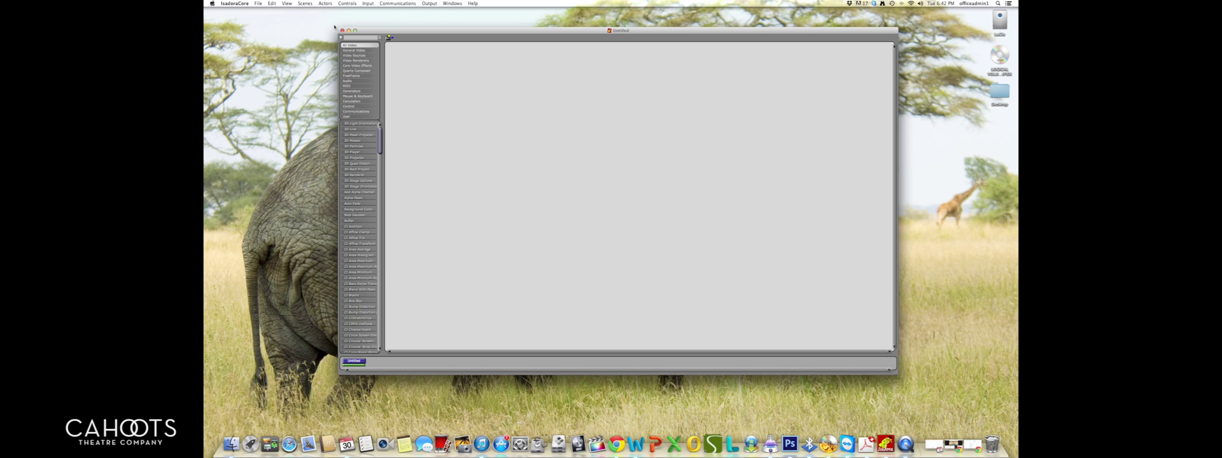
Look through the Desktop folder for media files to import, and cancel the import.
{"action": "left_click_drag", "start_coordinate": [473, 34], "coordinate": [416, 35]}
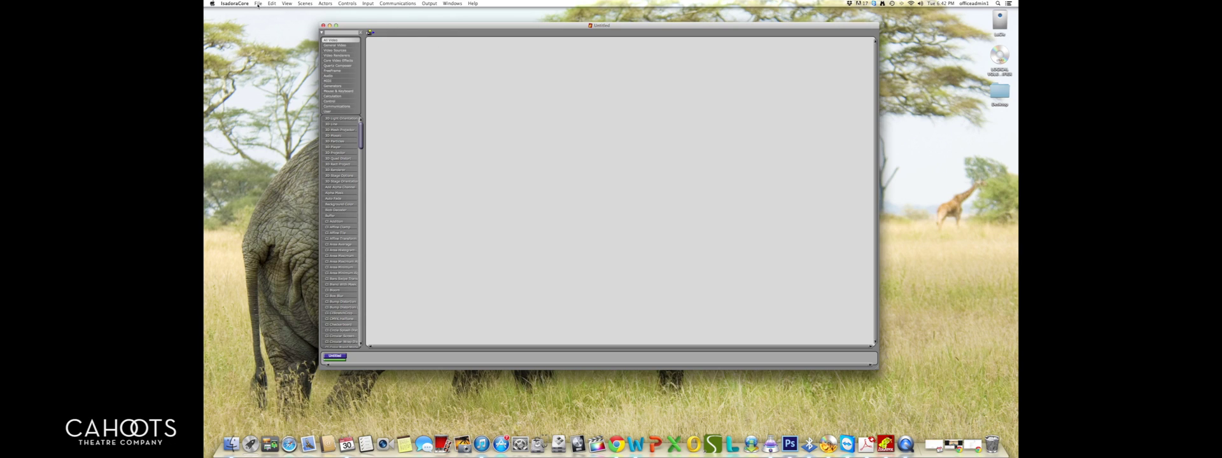
{"action": "left_click", "coordinate": [258, 4]}
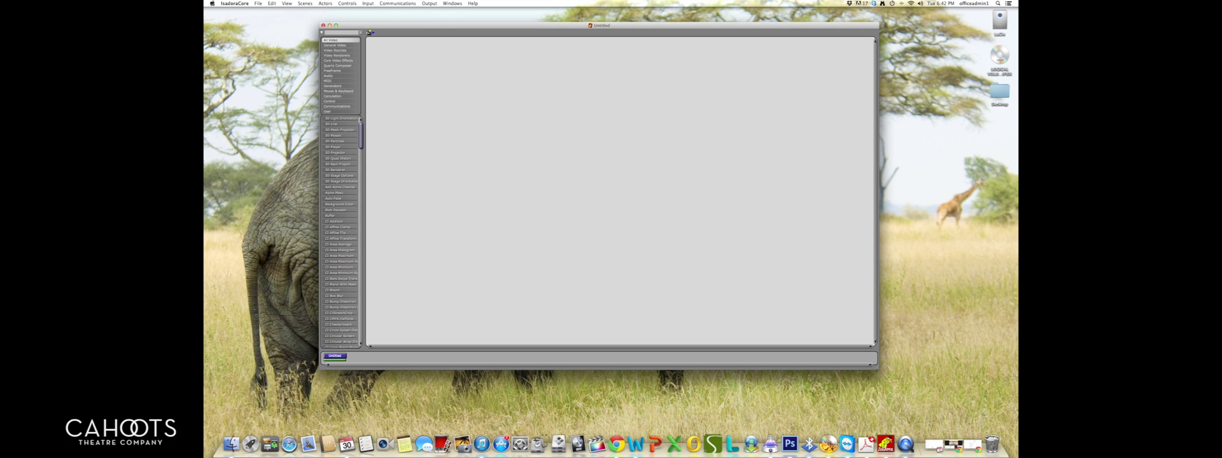
{"action": "left_click", "coordinate": [257, 4]}
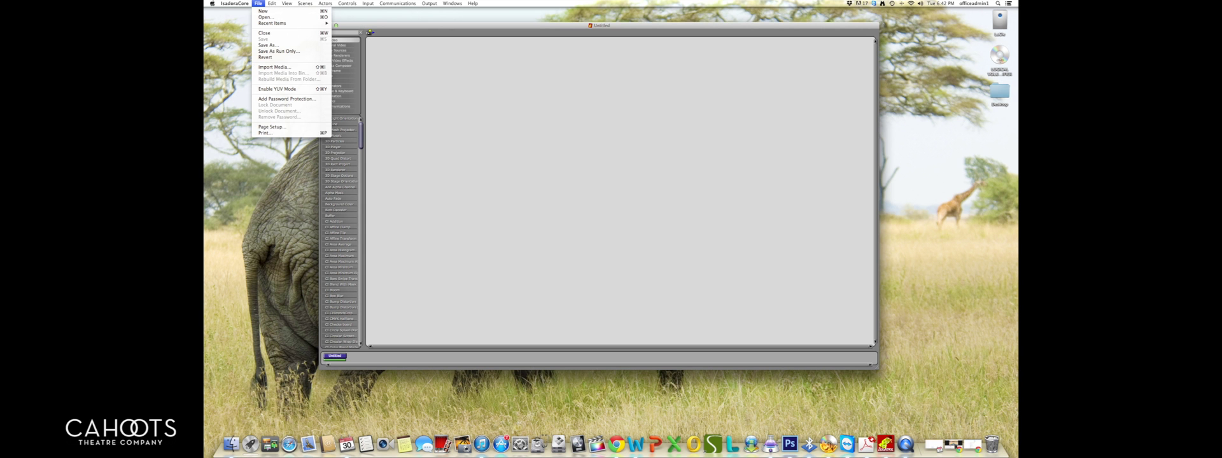
{"action": "left_click", "coordinate": [289, 67]}
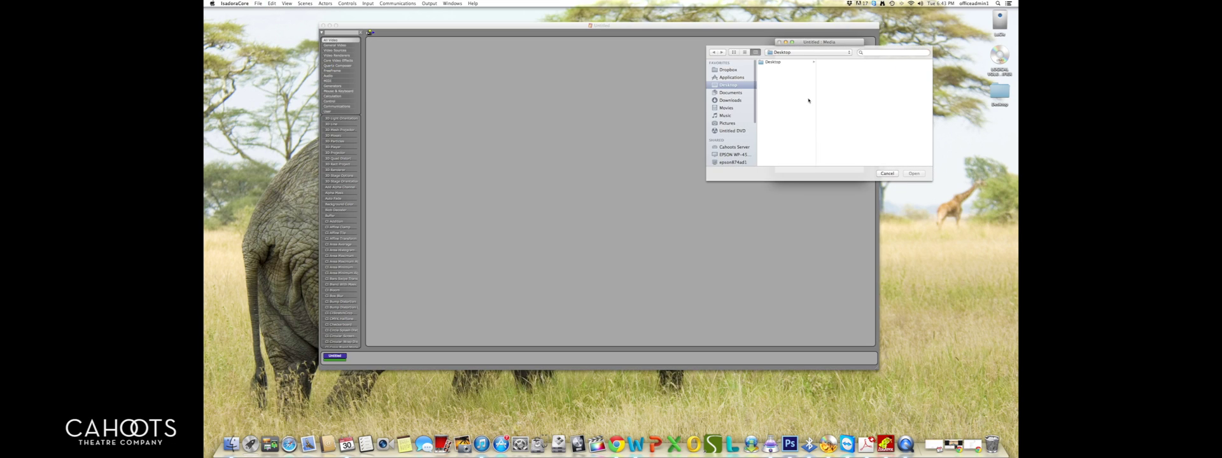
{"action": "left_click", "coordinate": [785, 63]}
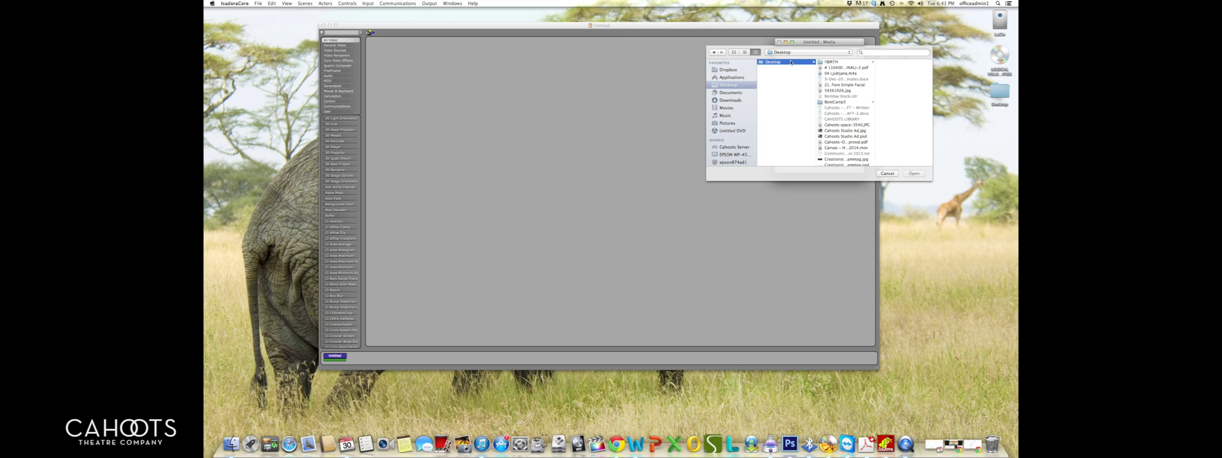
{"action": "scroll", "coordinate": [846, 110], "scroll_direction": "down", "scroll_amount": 5}
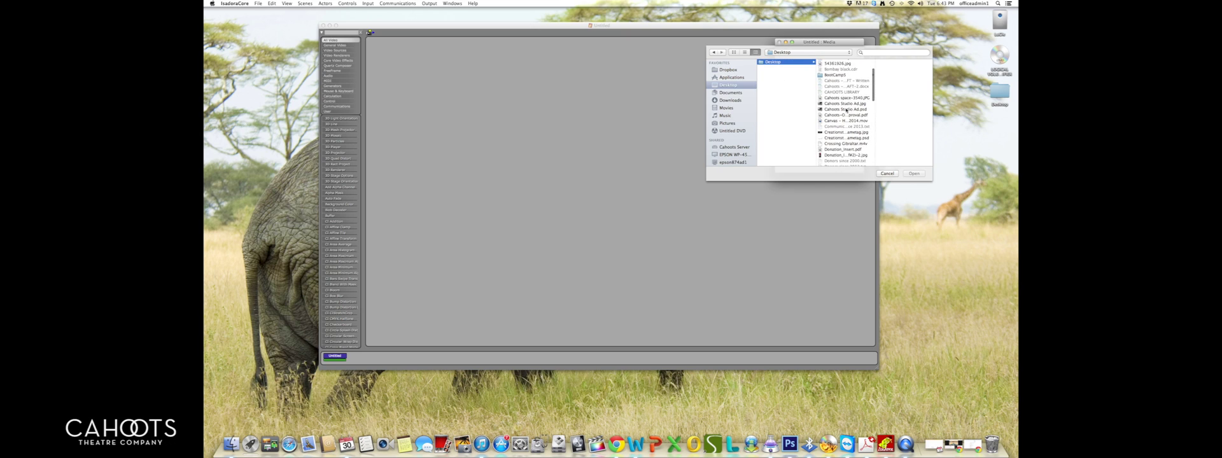
{"action": "scroll", "coordinate": [847, 110], "scroll_direction": "down", "scroll_amount": 6}
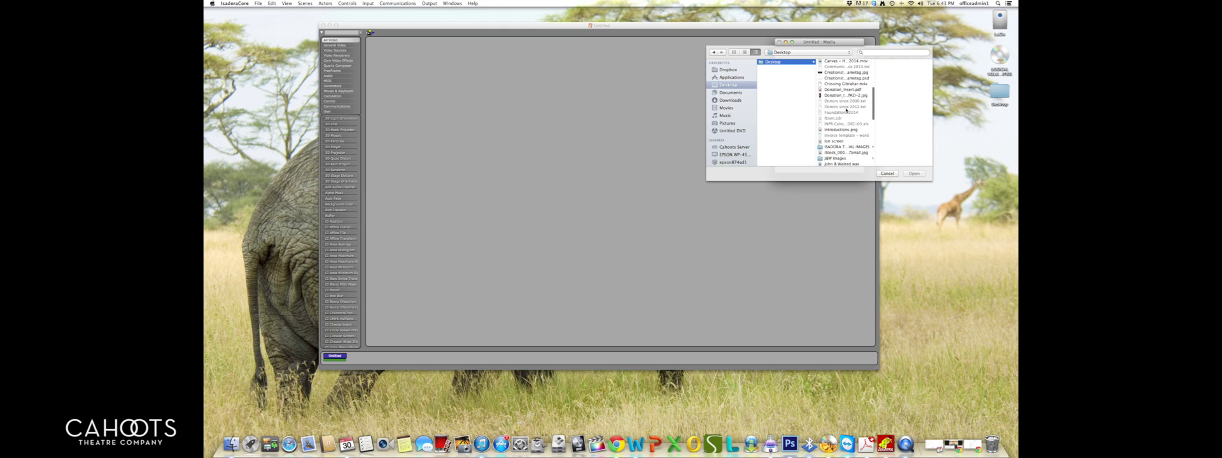
{"action": "scroll", "coordinate": [847, 111], "scroll_direction": "down", "scroll_amount": 8}
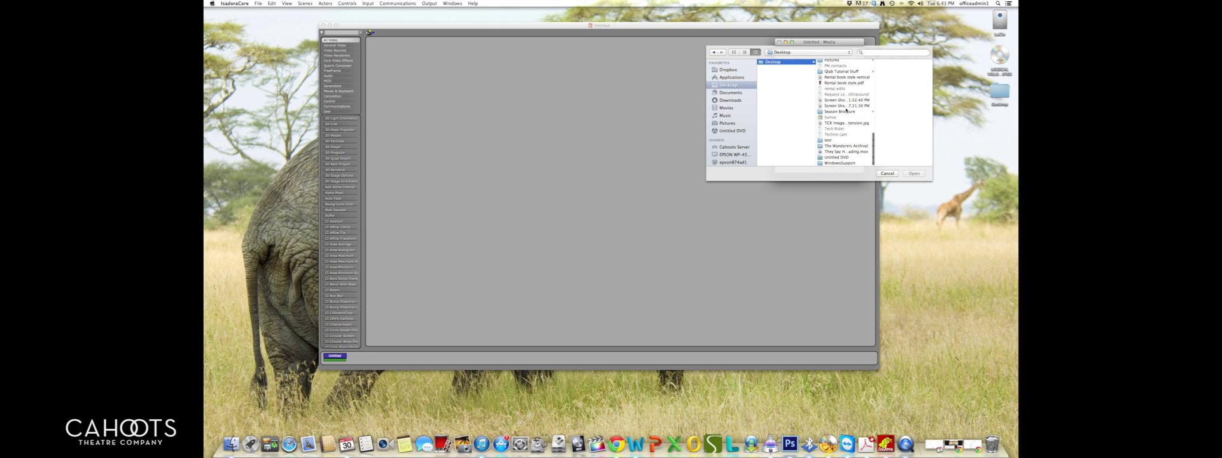
{"action": "scroll", "coordinate": [843, 124], "scroll_direction": "up", "scroll_amount": 8}
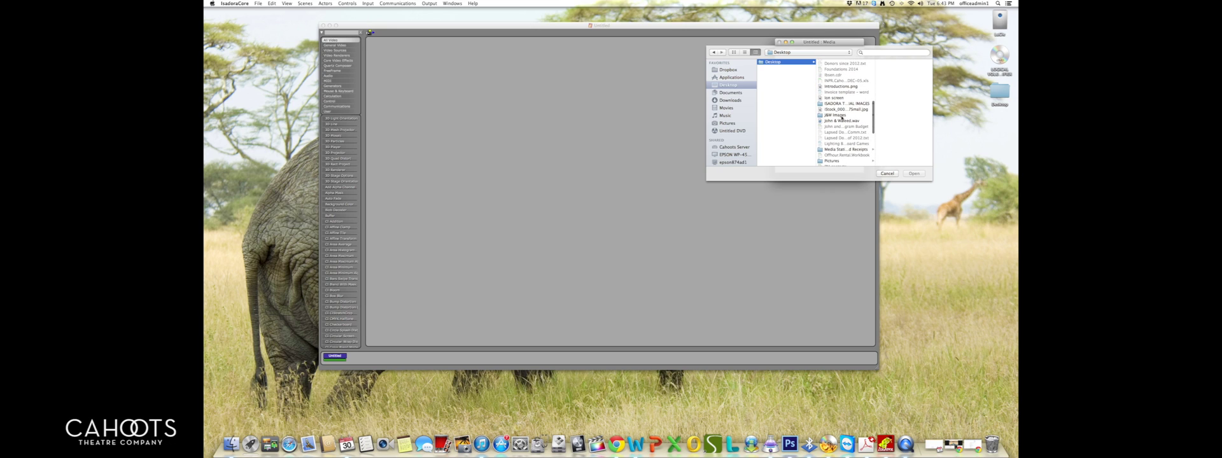
{"action": "left_click", "coordinate": [886, 173]}
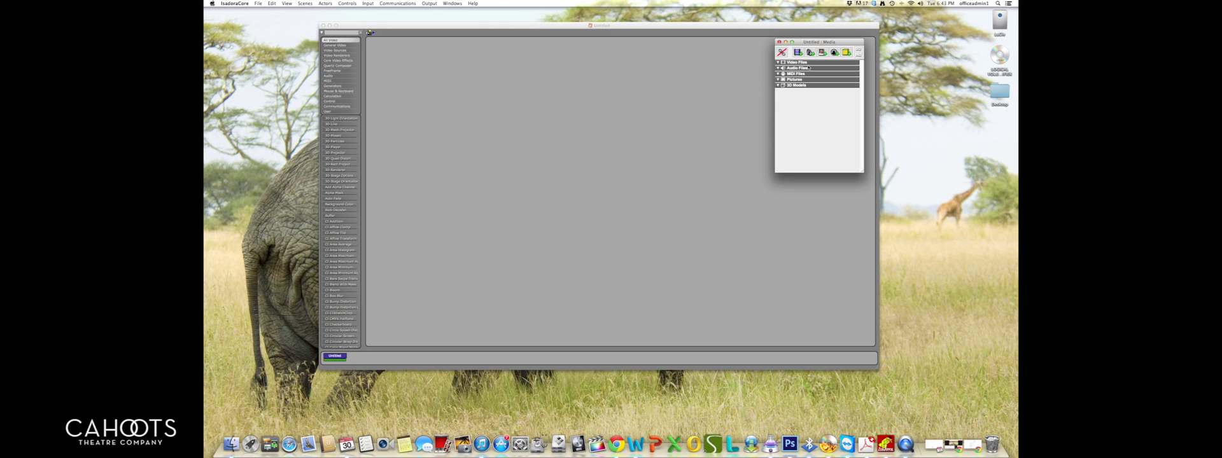
Arrange the Media window beside the document window so it no longer covers the scene editor.
{"action": "left_click_drag", "start_coordinate": [804, 41], "coordinate": [911, 28]}
{"action": "left_click_drag", "start_coordinate": [800, 28], "coordinate": [793, 29]}
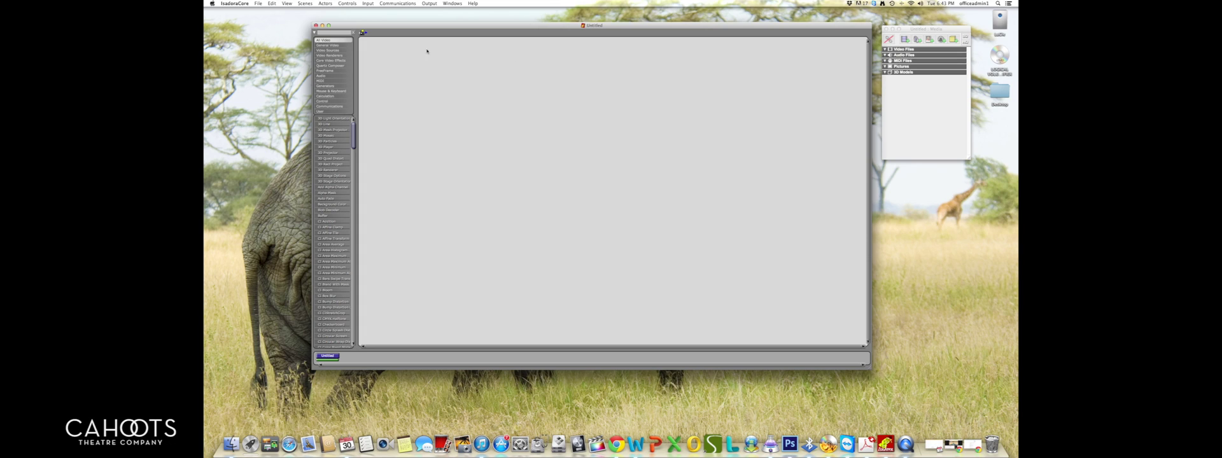
Insert a new scene after the existing untitled scene.
{"action": "left_click", "coordinate": [287, 4]}
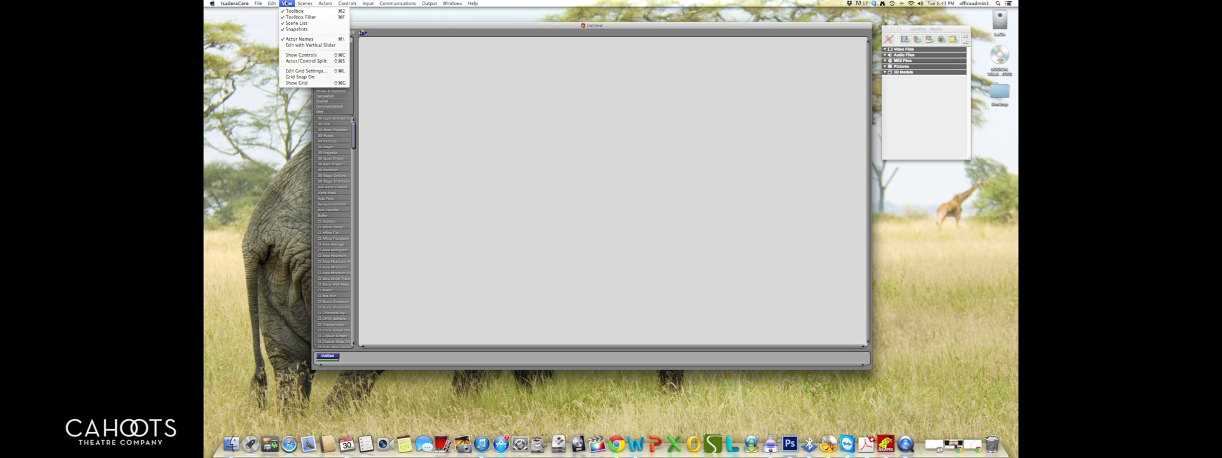
{"action": "mouse_move", "coordinate": [313, 4]}
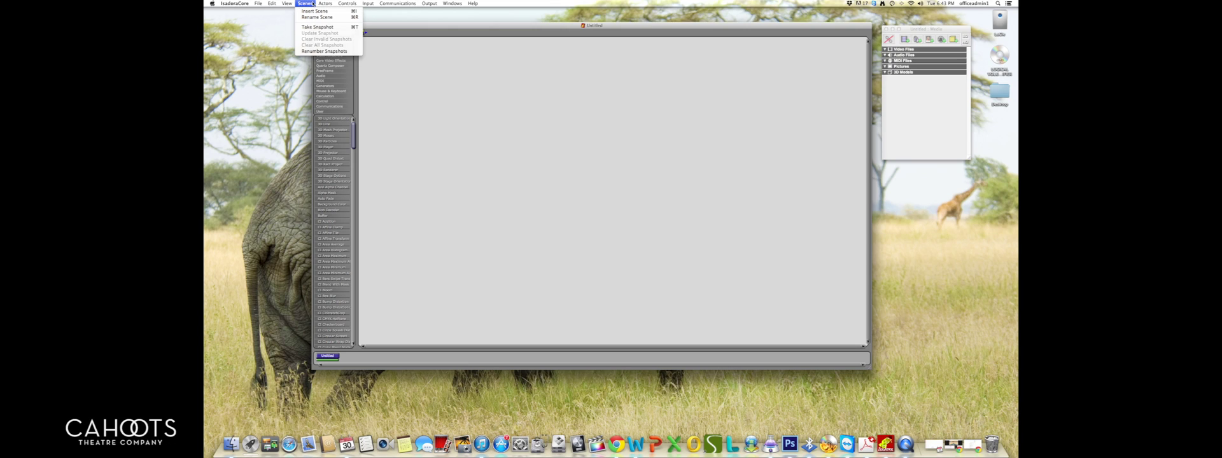
{"action": "left_click", "coordinate": [310, 11]}
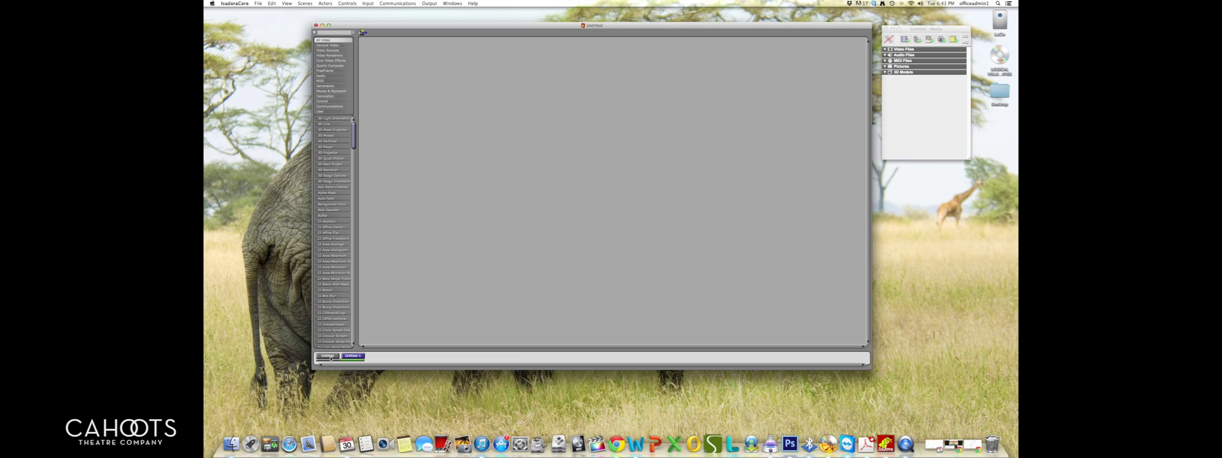
Rename the first scene in the scene list as "Scene 1".
{"action": "left_click", "coordinate": [328, 356]}
{"action": "right_click", "coordinate": [329, 357]}
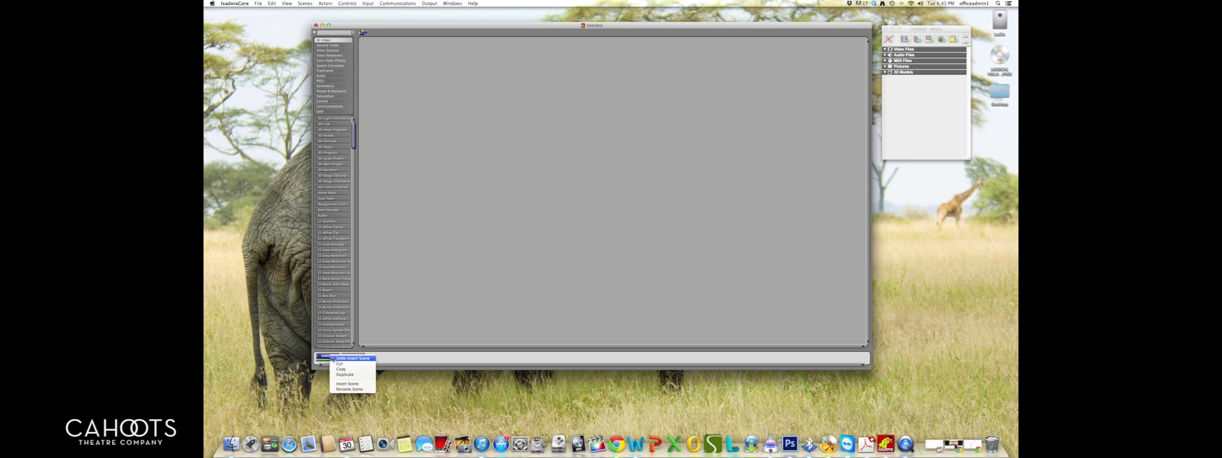
{"action": "left_click", "coordinate": [343, 385]}
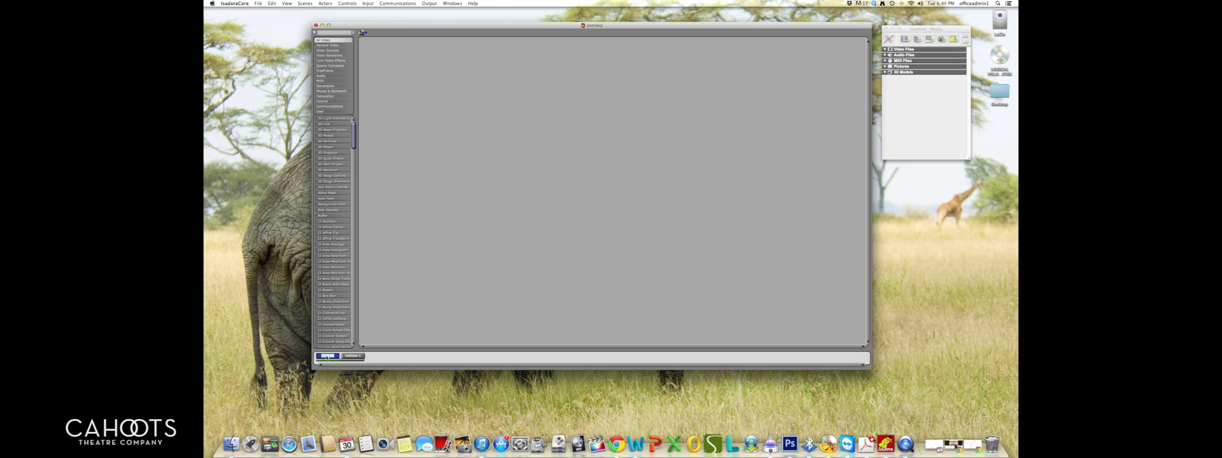
{"action": "type", "text": "Scene 1"}
{"action": "key", "text": "Return"}
Rename the second scene in the scene list as "Scene 2".
{"action": "left_click", "coordinate": [361, 357]}
{"action": "right_click", "coordinate": [361, 356]}
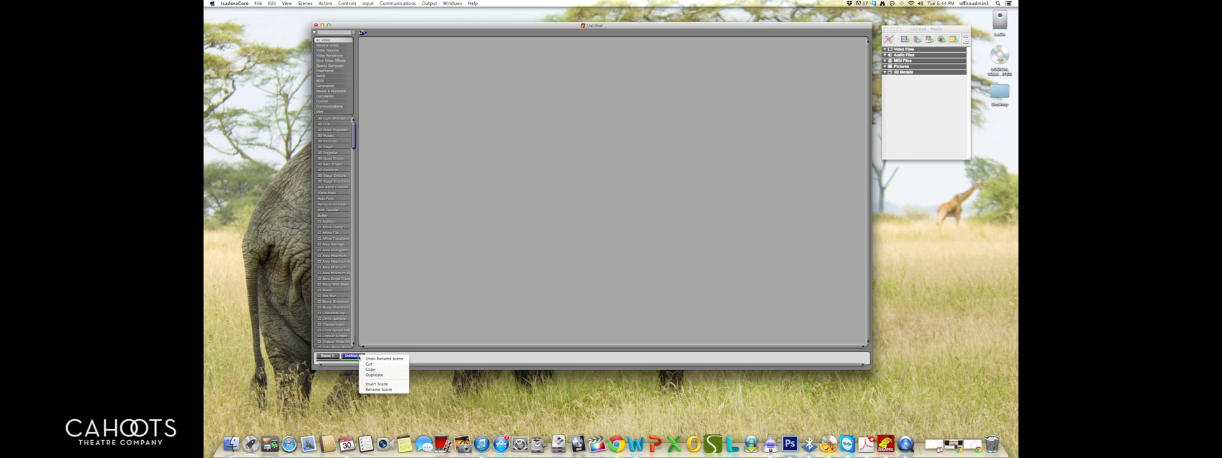
{"action": "left_click", "coordinate": [379, 389]}
{"action": "type", "text": "S"}
{"action": "key", "text": "Return"}
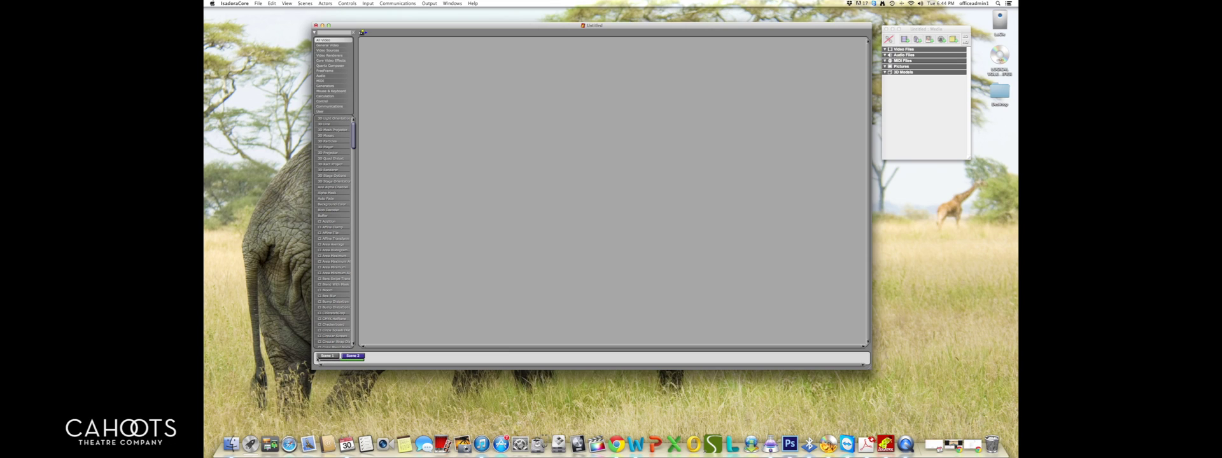
Insert another scene after Scene 1 and reorder the scene list so the new scene comes before Scene 1.
{"action": "left_click", "coordinate": [319, 357]}
{"action": "left_click", "coordinate": [308, 4]}
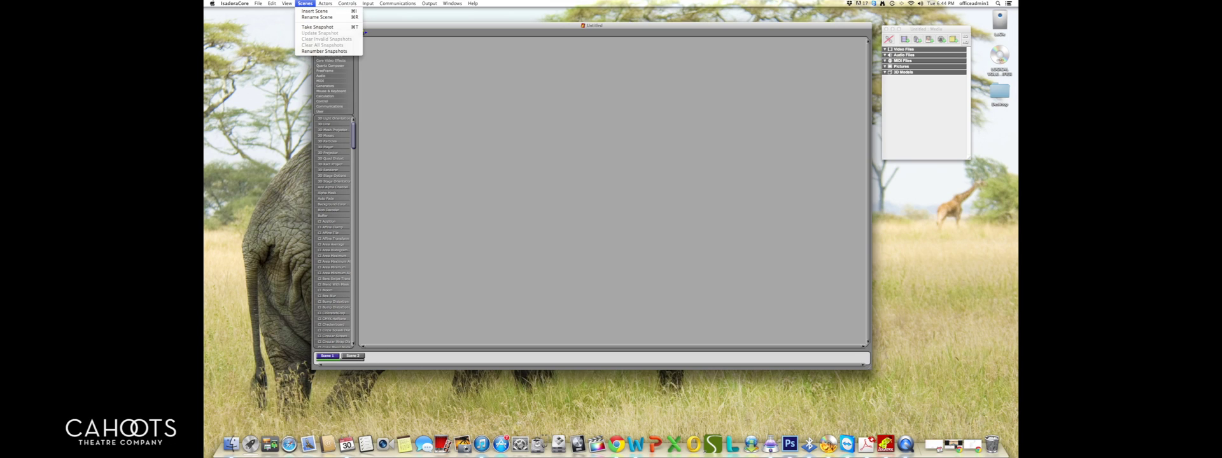
{"action": "left_click", "coordinate": [311, 11]}
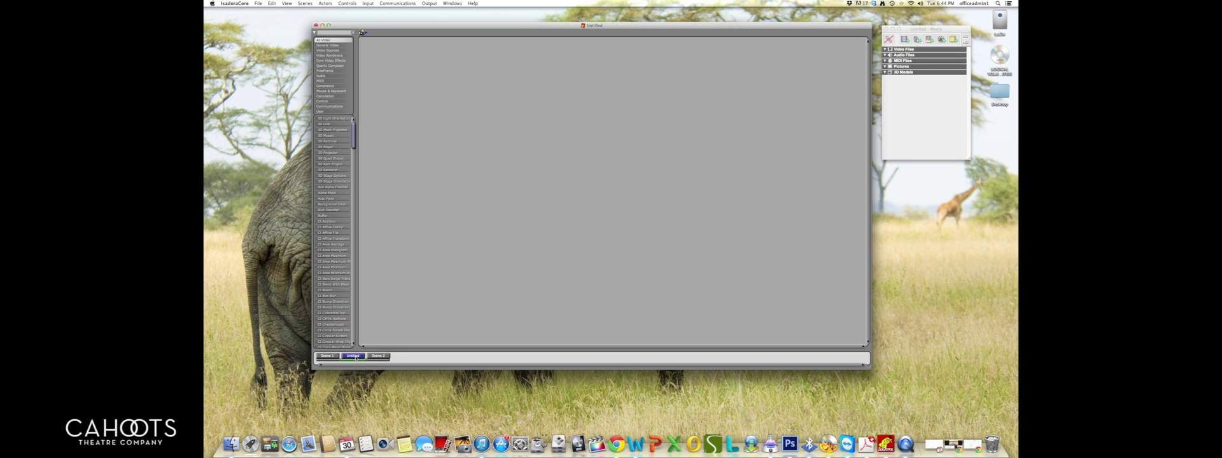
{"action": "left_click_drag", "start_coordinate": [335, 359], "coordinate": [320, 359]}
Rename the new first scene as "Scene 0".
{"action": "right_click", "coordinate": [330, 358]}
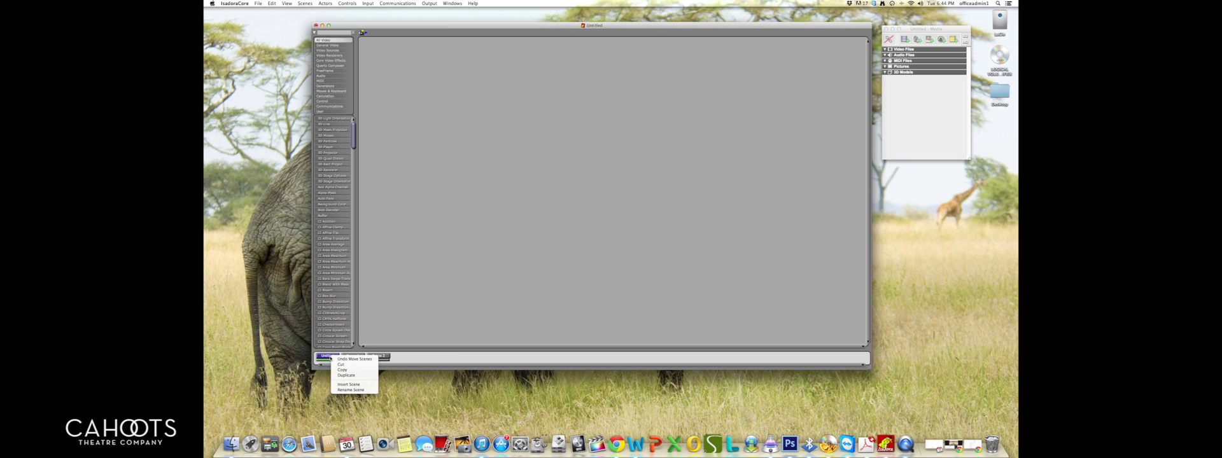
{"action": "left_click", "coordinate": [347, 390]}
{"action": "type", "text": "Scene 0"}
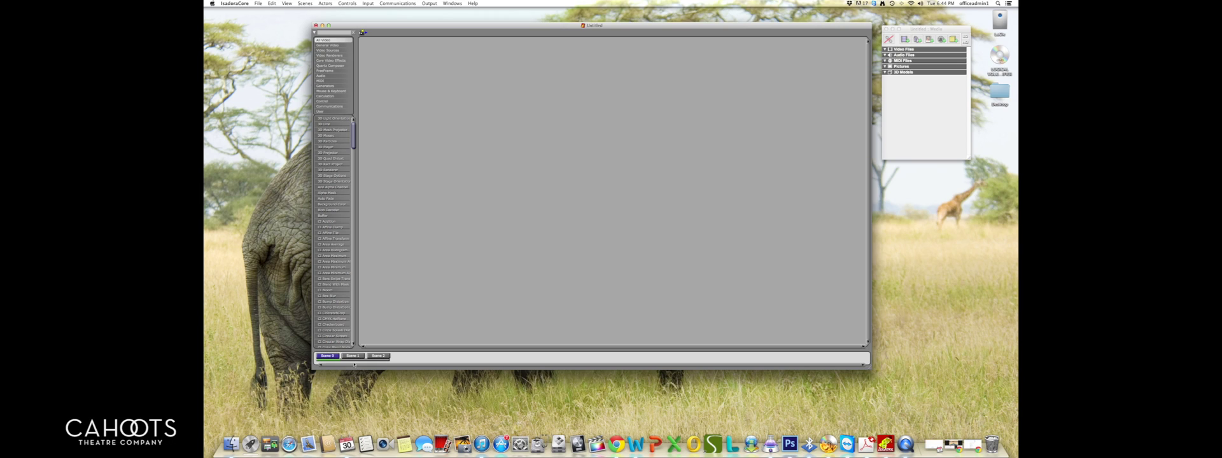
{"action": "left_click", "coordinate": [326, 4]}
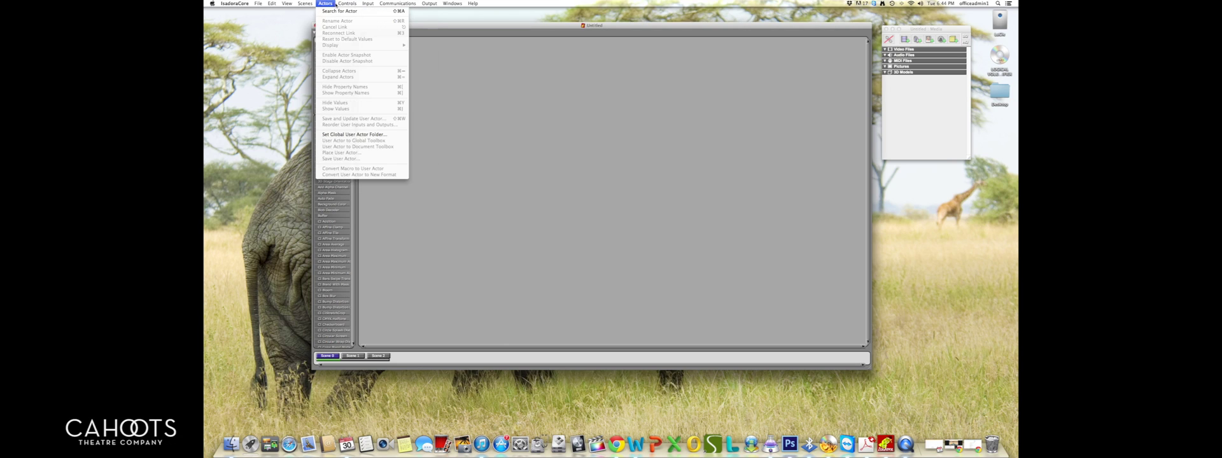
{"action": "left_click", "coordinate": [332, 10]}
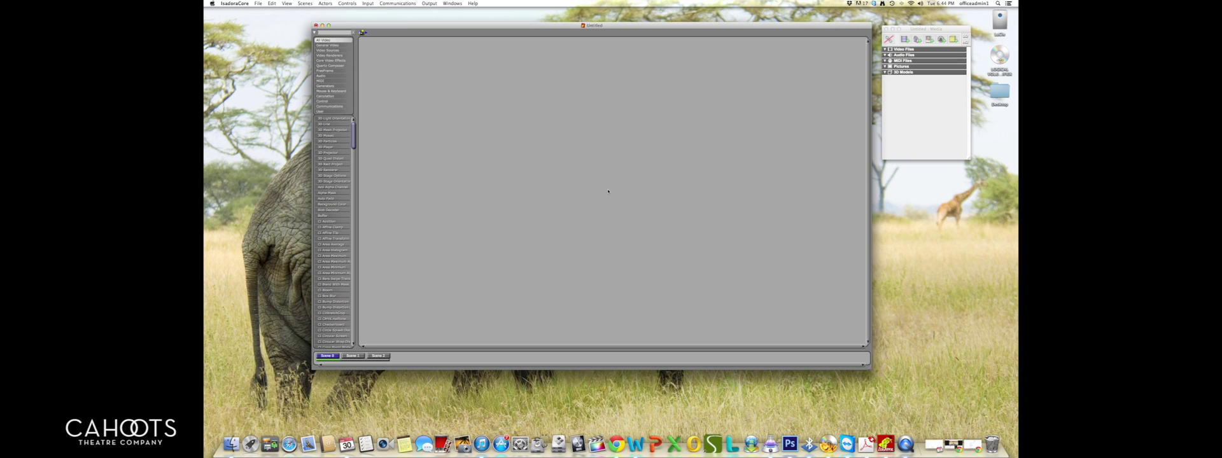
{"action": "left_click", "coordinate": [544, 179]}
Switch to Scene 1 for editing.
{"action": "left_click", "coordinate": [347, 356]}
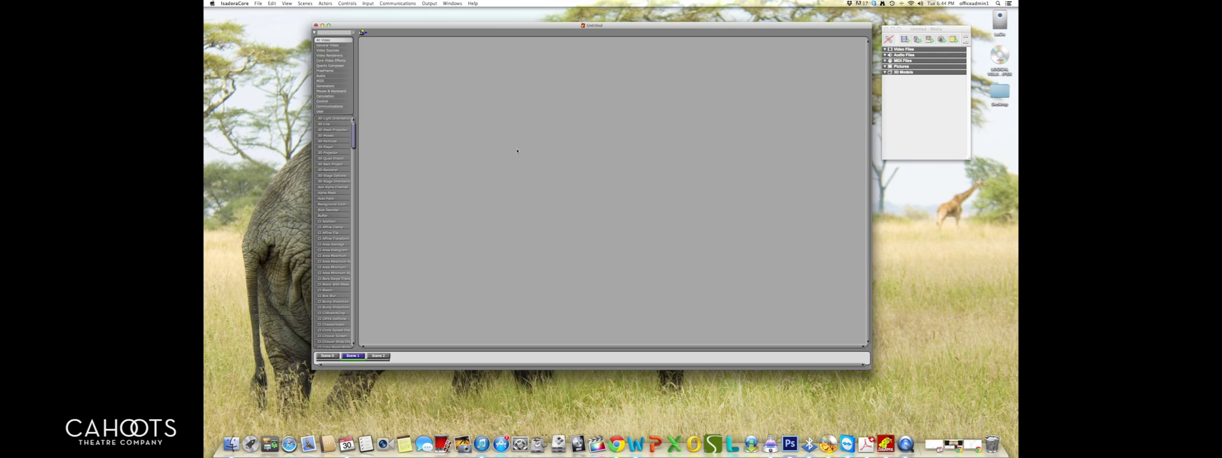
Browse the actors in the General Video, Video Sources and Video Rendering categories of the toolbox.
{"action": "left_click", "coordinate": [328, 45]}
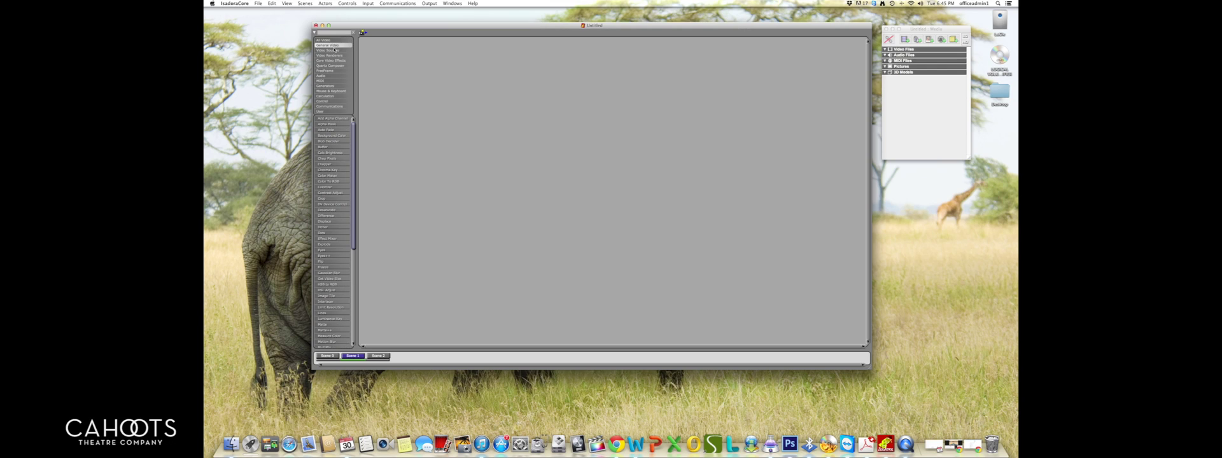
{"action": "scroll", "coordinate": [348, 194], "scroll_direction": "down", "scroll_amount": 5}
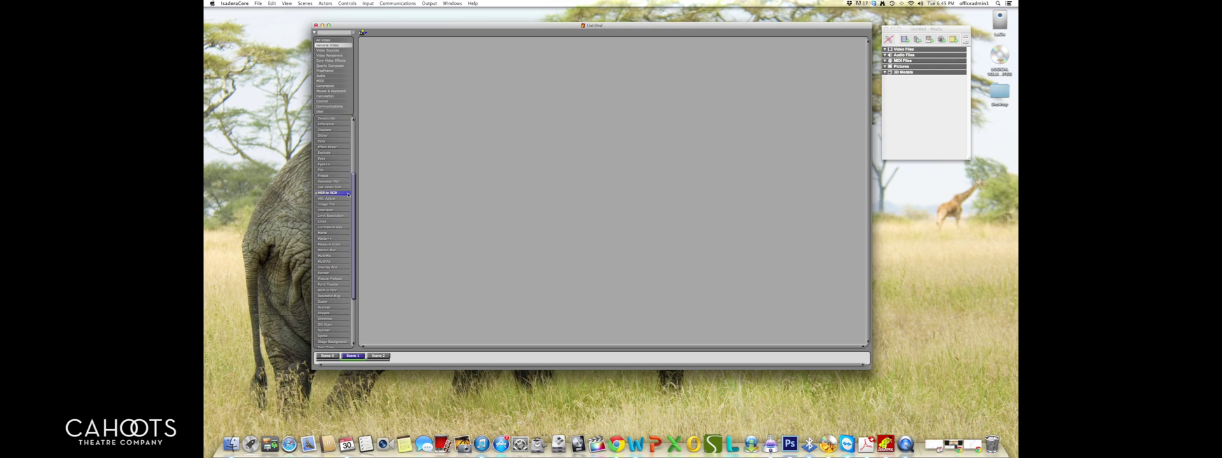
{"action": "scroll", "coordinate": [348, 194], "scroll_direction": "down", "scroll_amount": 4}
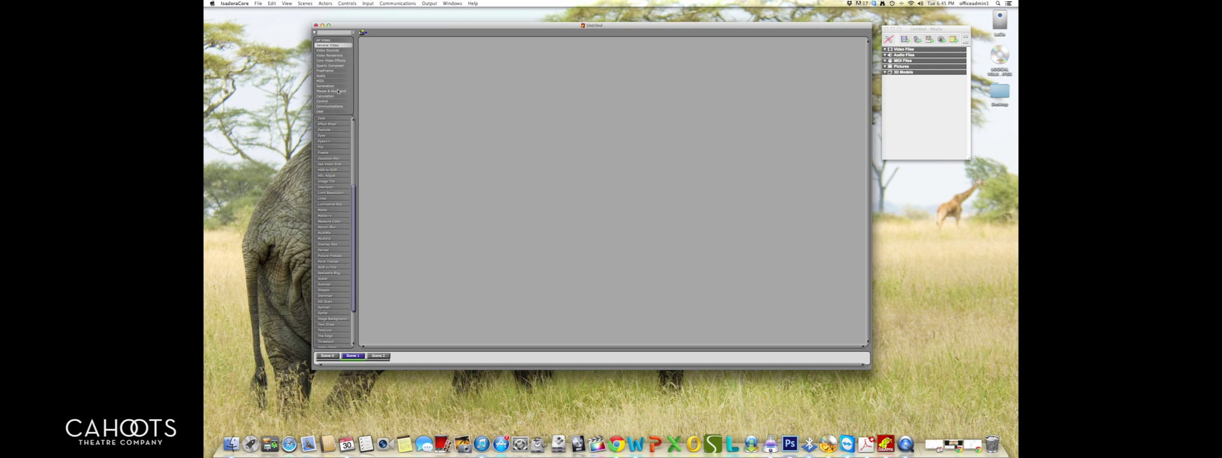
{"action": "left_click", "coordinate": [339, 50]}
{"action": "left_click", "coordinate": [337, 55]}
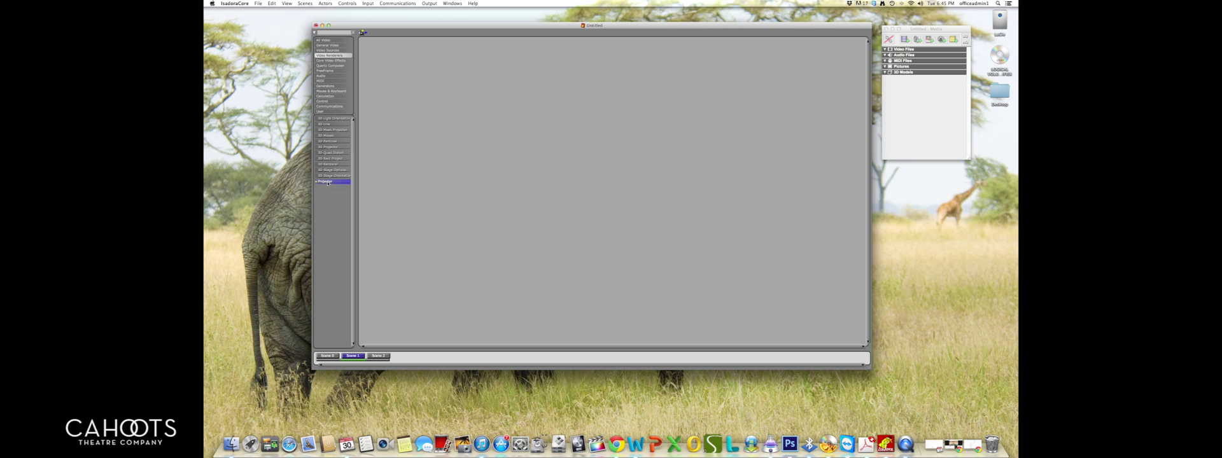
Add a Projector actor to Scene 1 by searching for "pro" and move it toward the right half of the scene editor.
{"action": "double_click", "coordinate": [490, 138]}
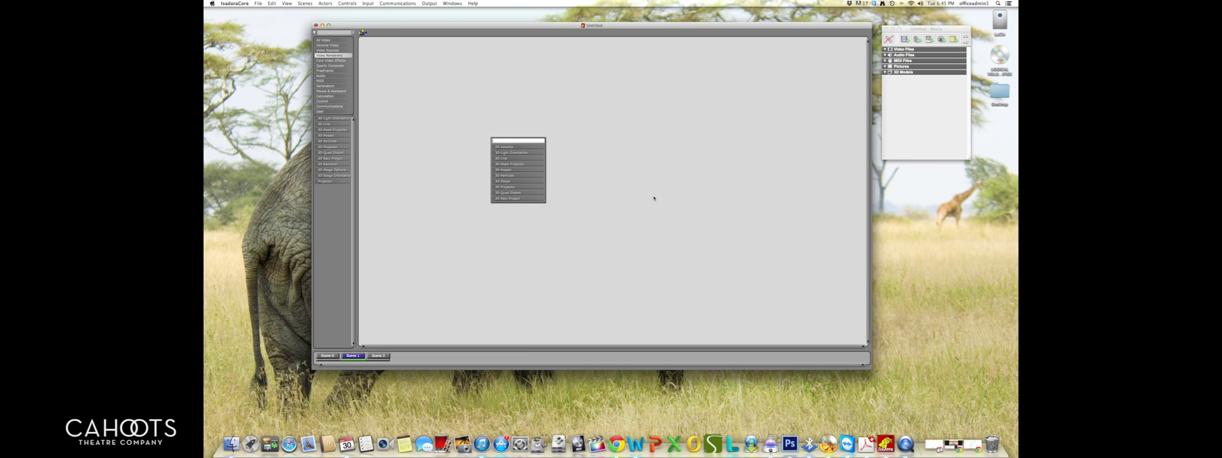
{"action": "type", "text": "pro"}
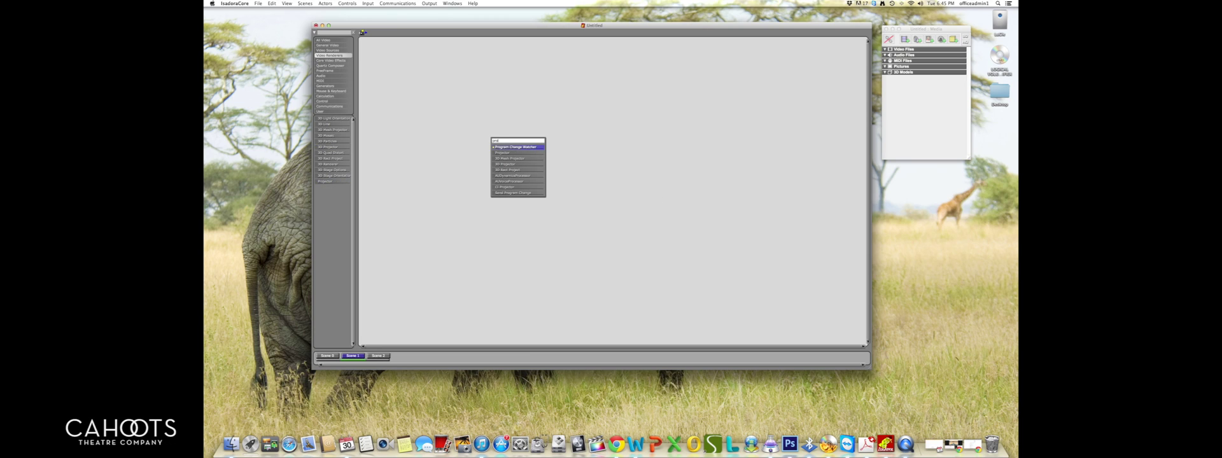
{"action": "key", "text": "Down"}
{"action": "key", "text": "Return"}
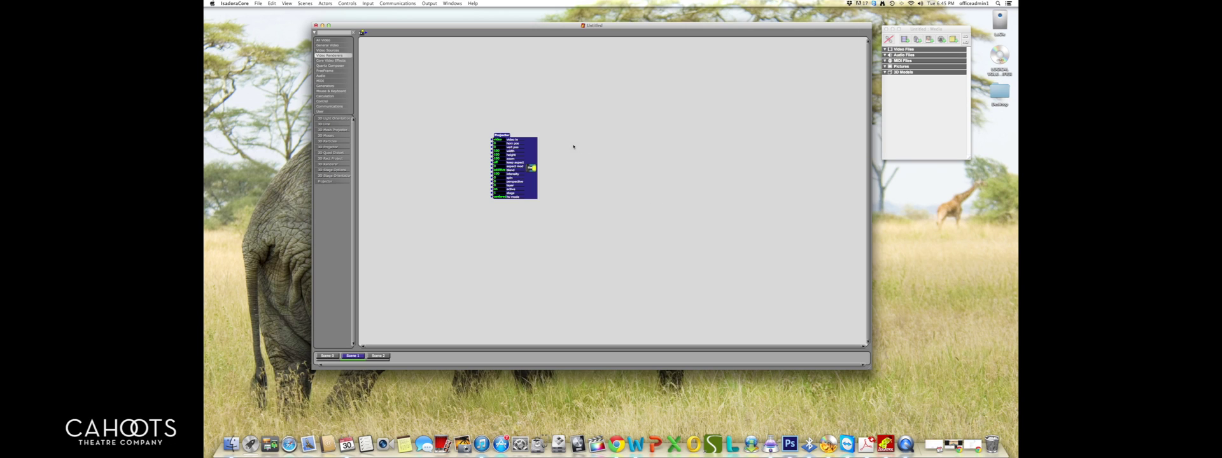
{"action": "left_click_drag", "start_coordinate": [501, 137], "coordinate": [642, 127]}
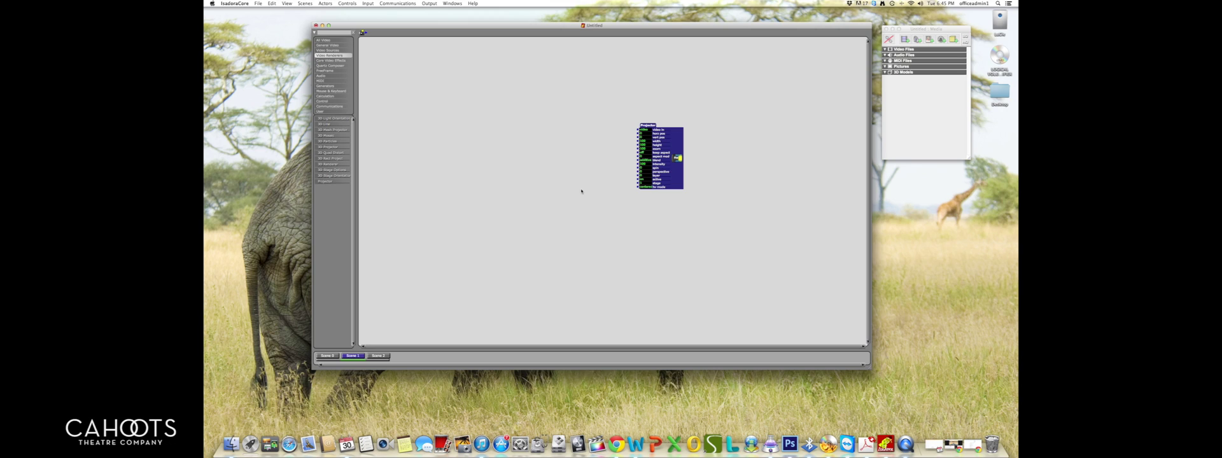
Open the live capture settings and choose FaceTime HD Camera (Built-in) as the video input device.
{"action": "left_click", "coordinate": [372, 4]}
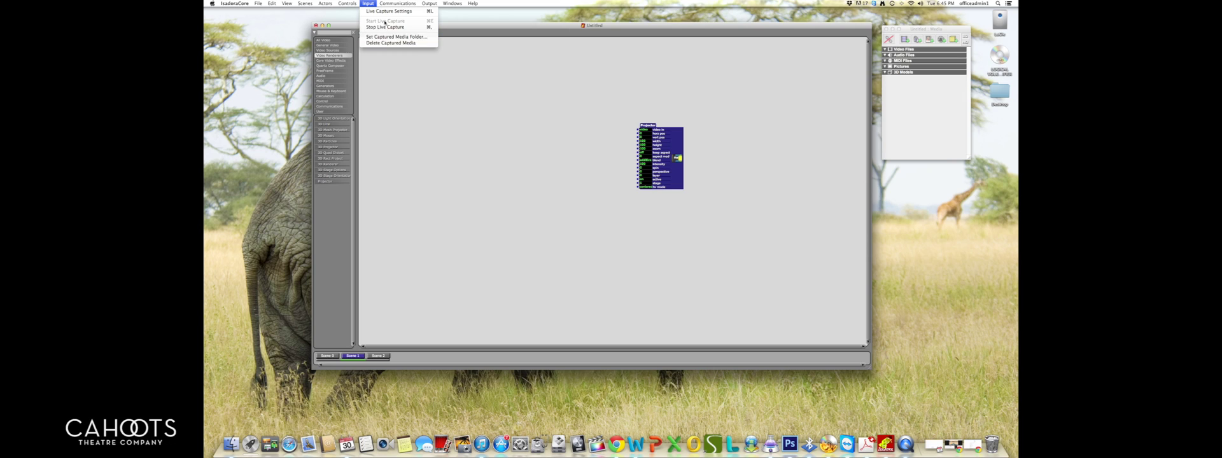
{"action": "left_click", "coordinate": [384, 11]}
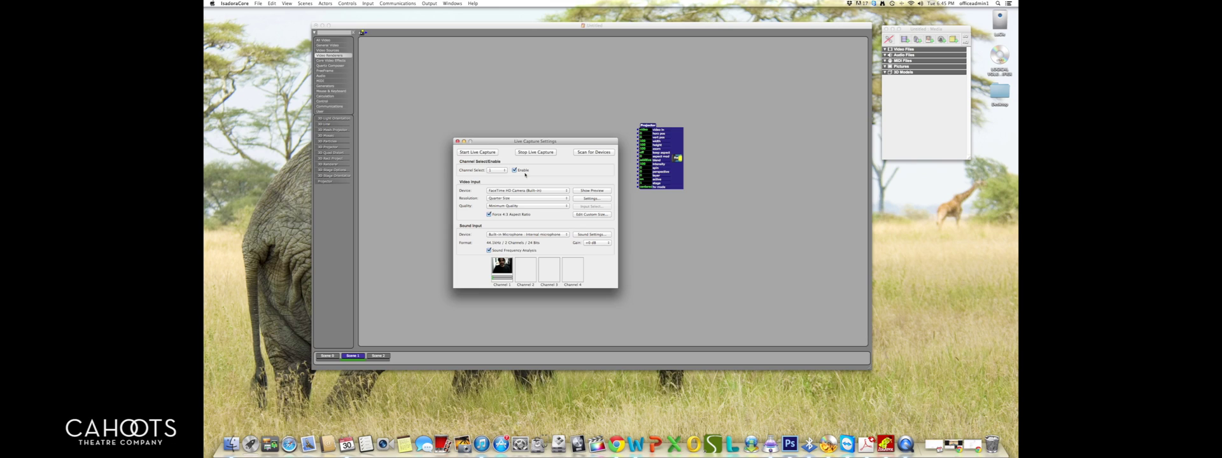
{"action": "left_click", "coordinate": [556, 195]}
{"action": "left_click", "coordinate": [556, 192]}
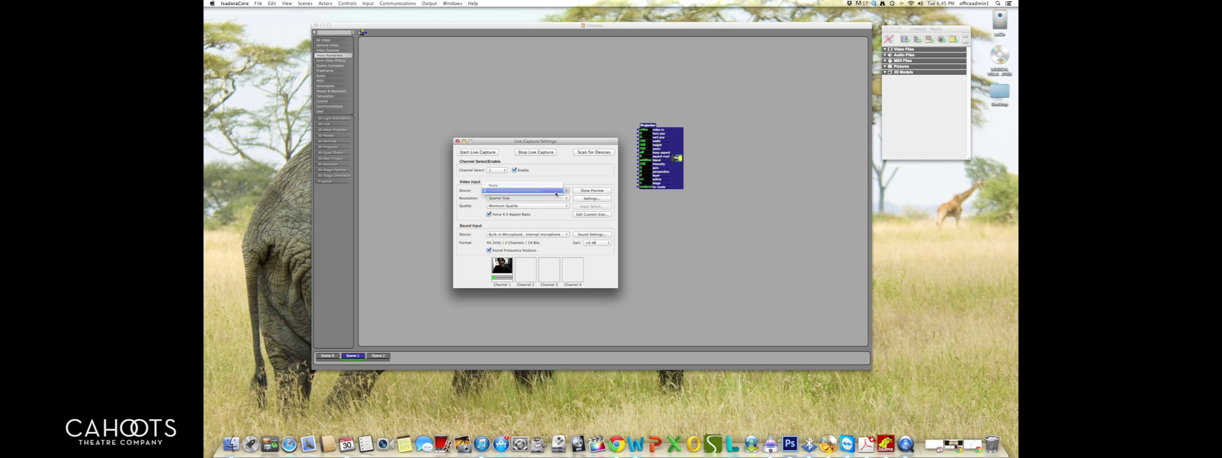
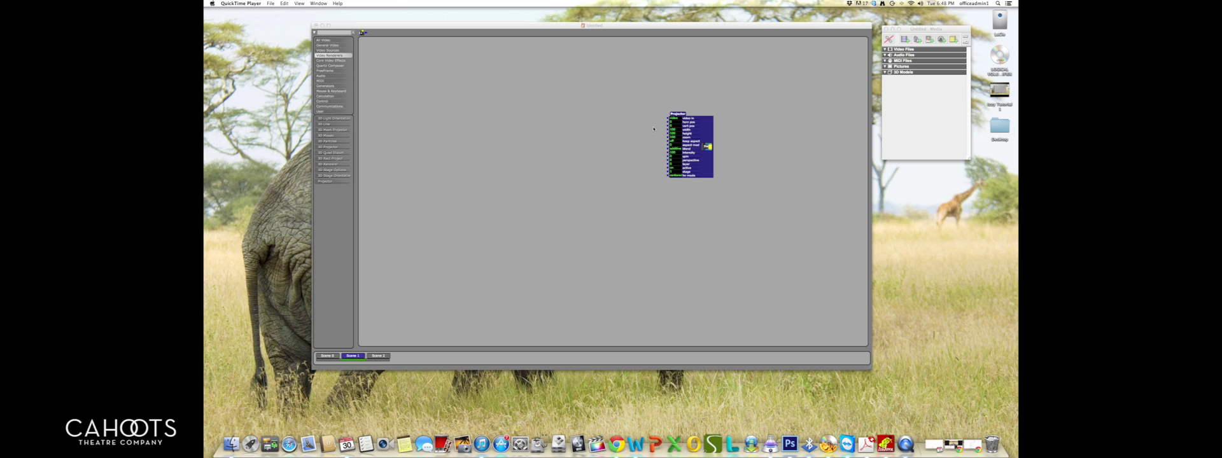
Add a Video In Watcher actor to Scene 1 and place it to the left of the Projector with room between them.
{"action": "left_click", "coordinate": [529, 126]}
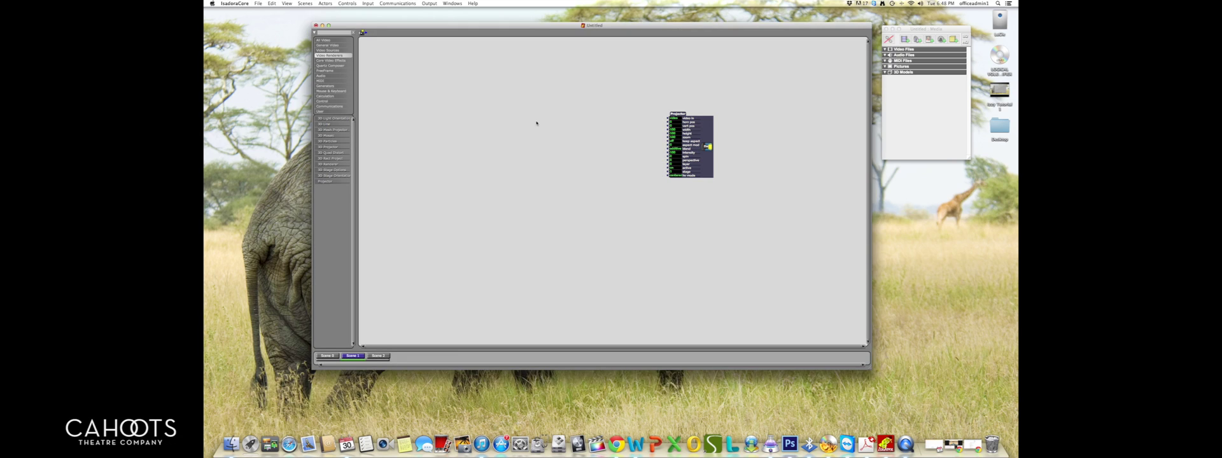
{"action": "double_click", "coordinate": [529, 124]}
{"action": "type", "text": "vid"}
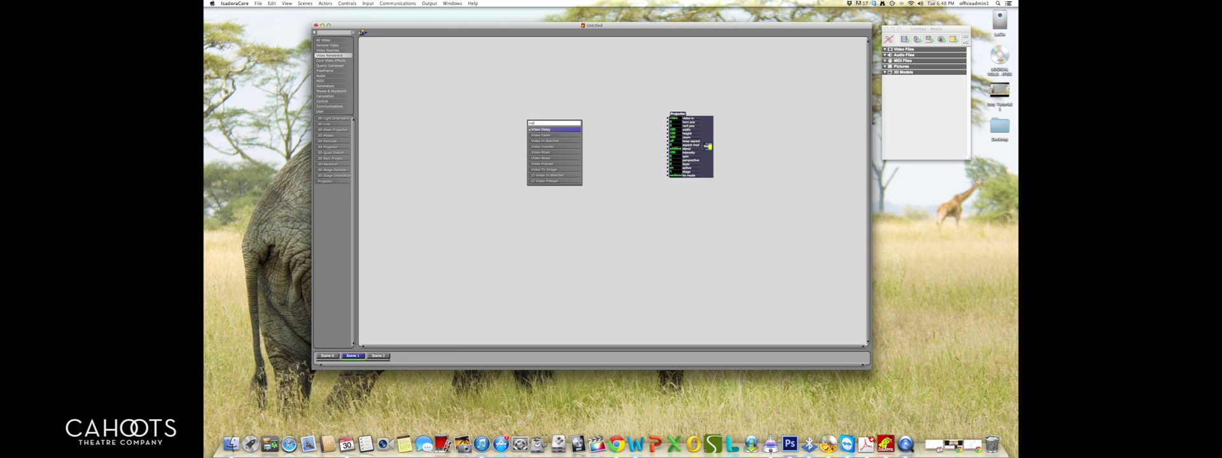
{"action": "key", "text": "Down"}
{"action": "key", "text": "Down"}
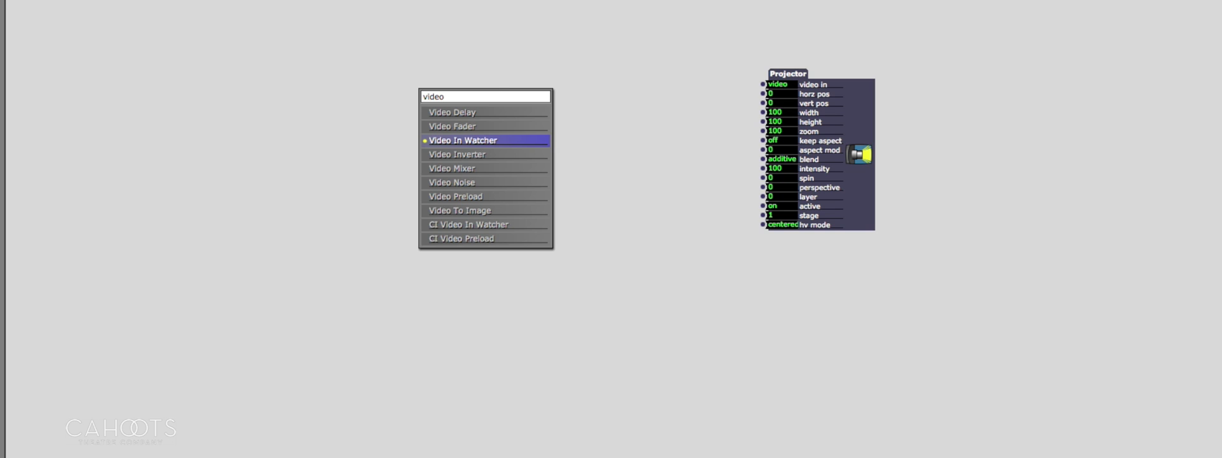
{"action": "key", "text": "Return"}
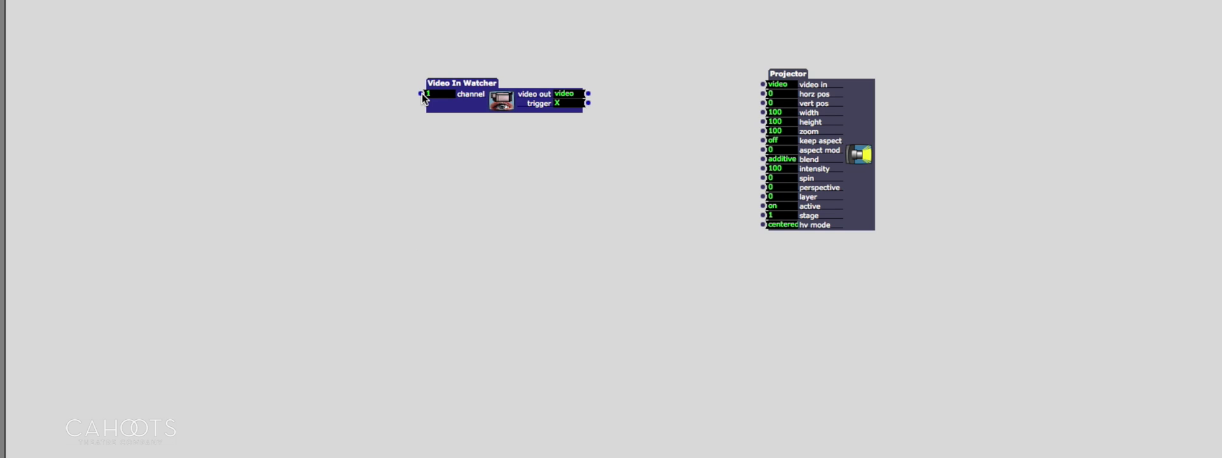
{"action": "left_click_drag", "start_coordinate": [434, 78], "coordinate": [376, 78]}
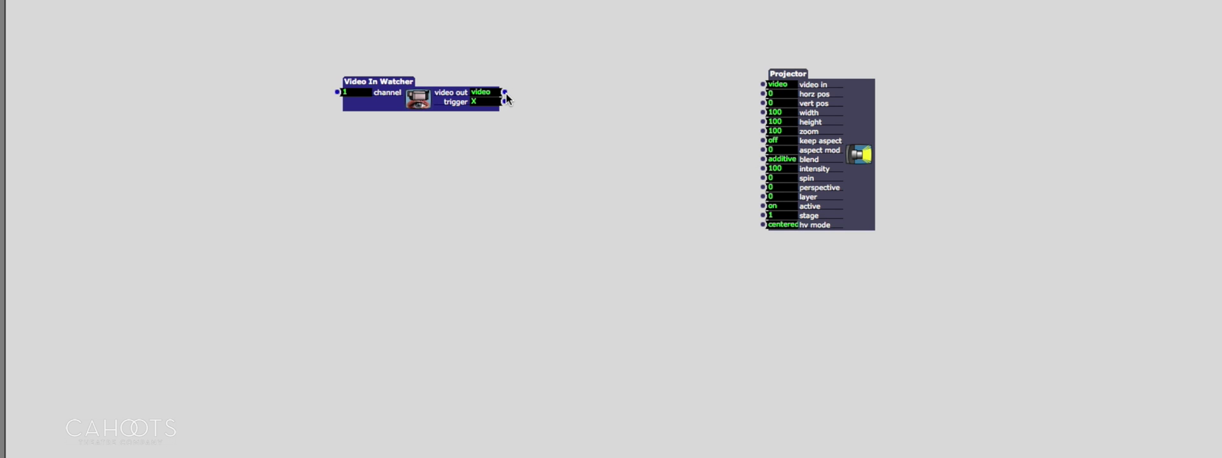
Connect the Video In Watcher's video out to the Projector's video in and line up the two actors.
{"action": "left_click_drag", "start_coordinate": [506, 94], "coordinate": [763, 84]}
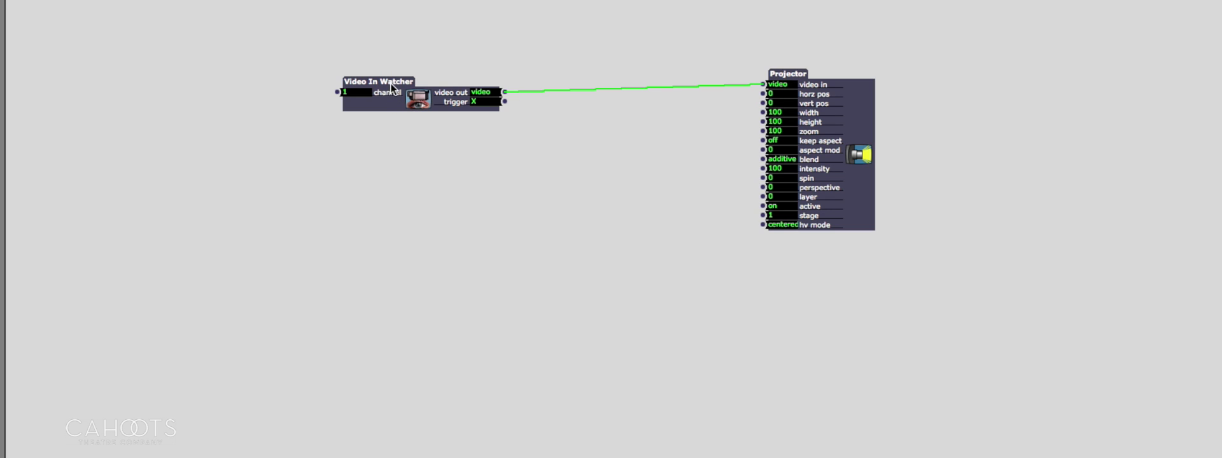
{"action": "left_click_drag", "start_coordinate": [390, 82], "coordinate": [391, 76]}
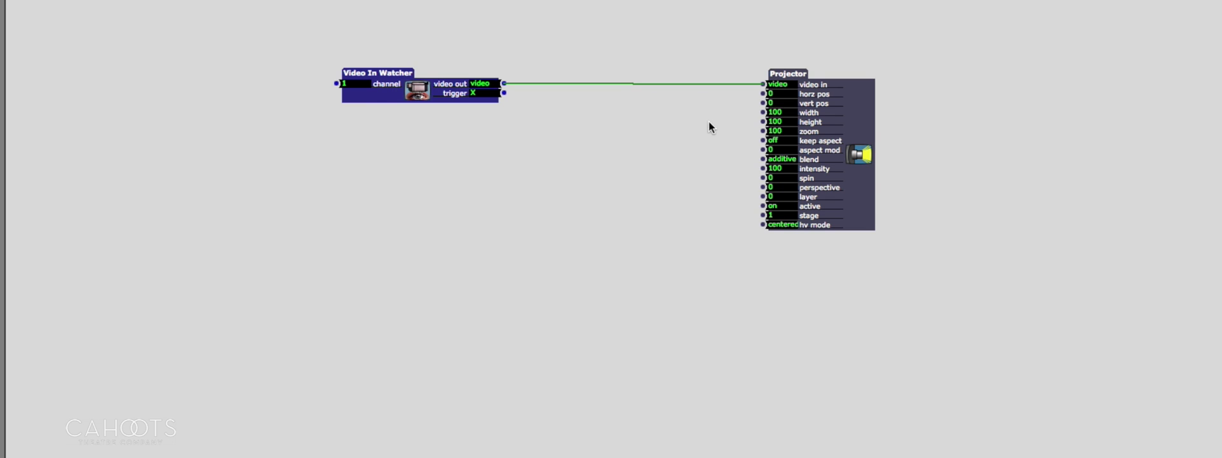
{"action": "left_click_drag", "start_coordinate": [787, 75], "coordinate": [819, 76]}
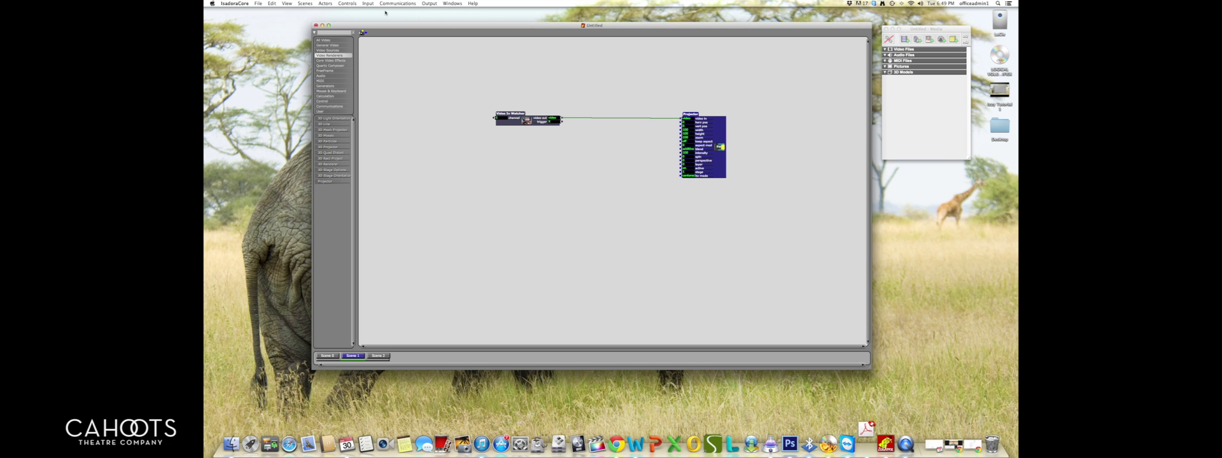
Show the stage output and move its preview window partly over the Media window, clear of the actors.
{"action": "left_click", "coordinate": [431, 4]}
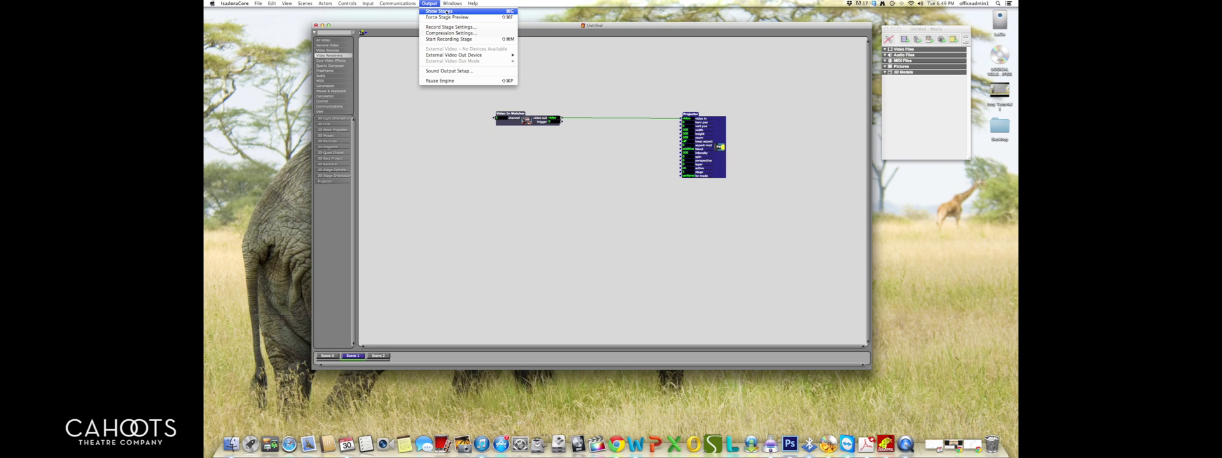
{"action": "left_click", "coordinate": [447, 12]}
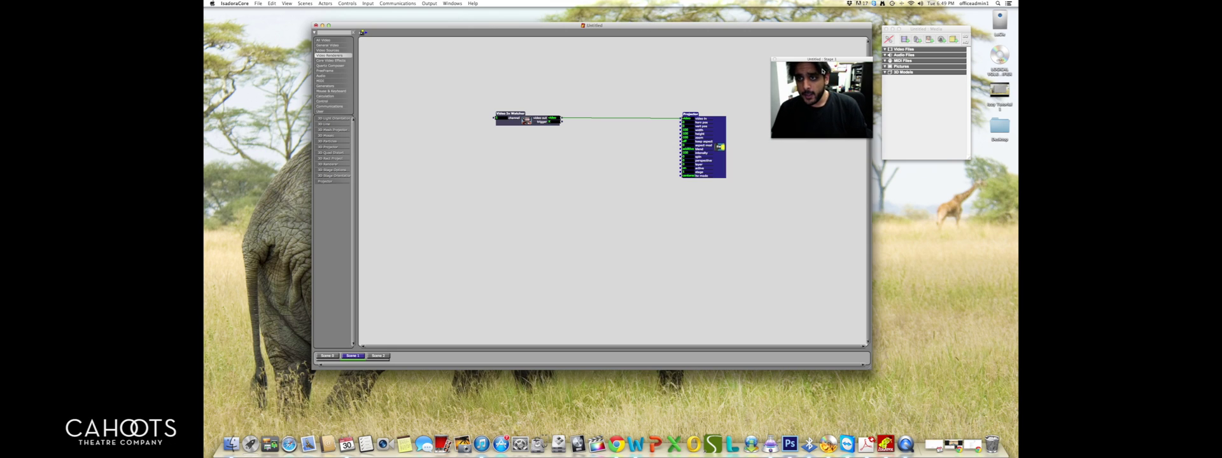
{"action": "left_click_drag", "start_coordinate": [825, 60], "coordinate": [873, 46]}
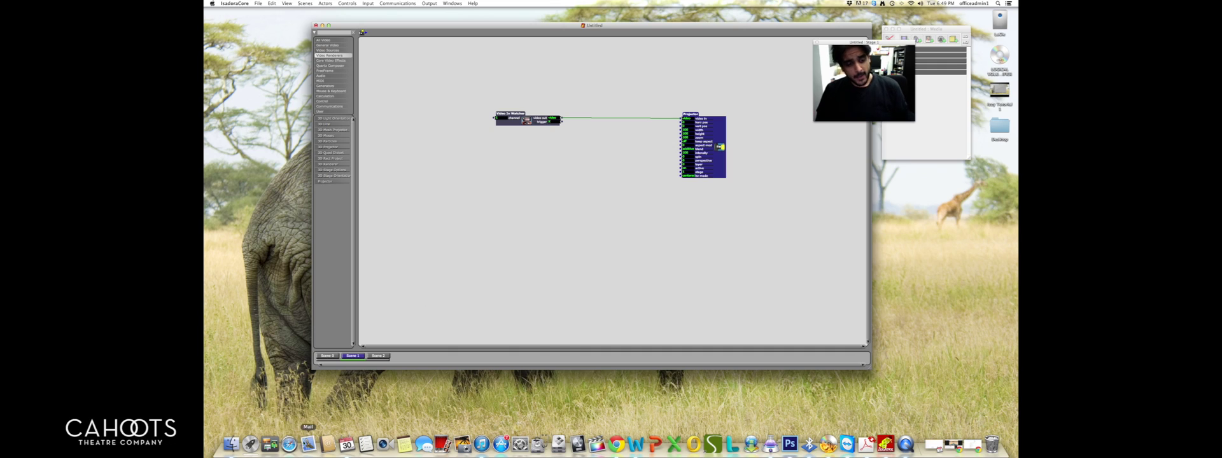
Switch through Scene 0, Scene 1 and Scene 2 to compare their stage output, ending on Scene 1.
{"action": "left_click", "coordinate": [327, 356]}
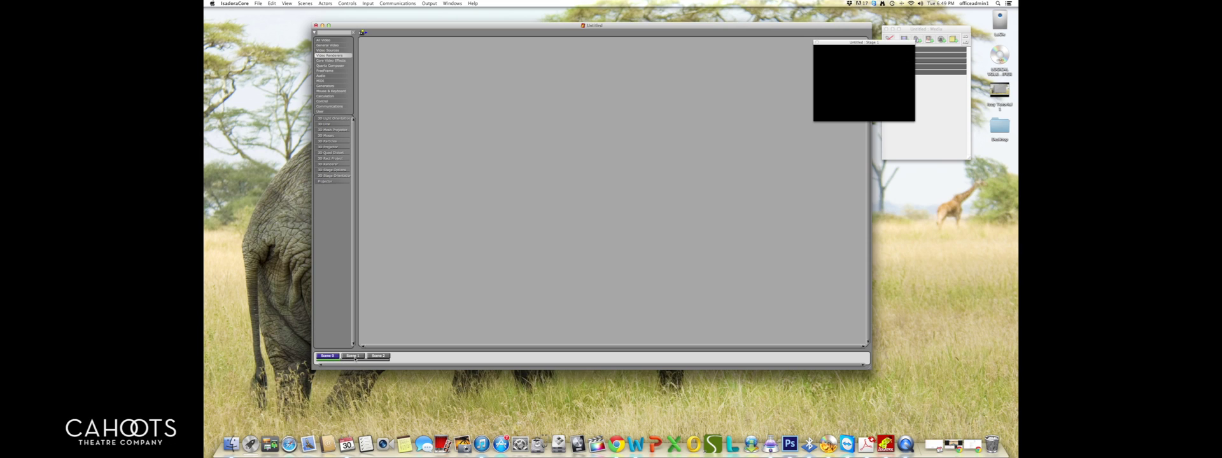
{"action": "left_click", "coordinate": [354, 357]}
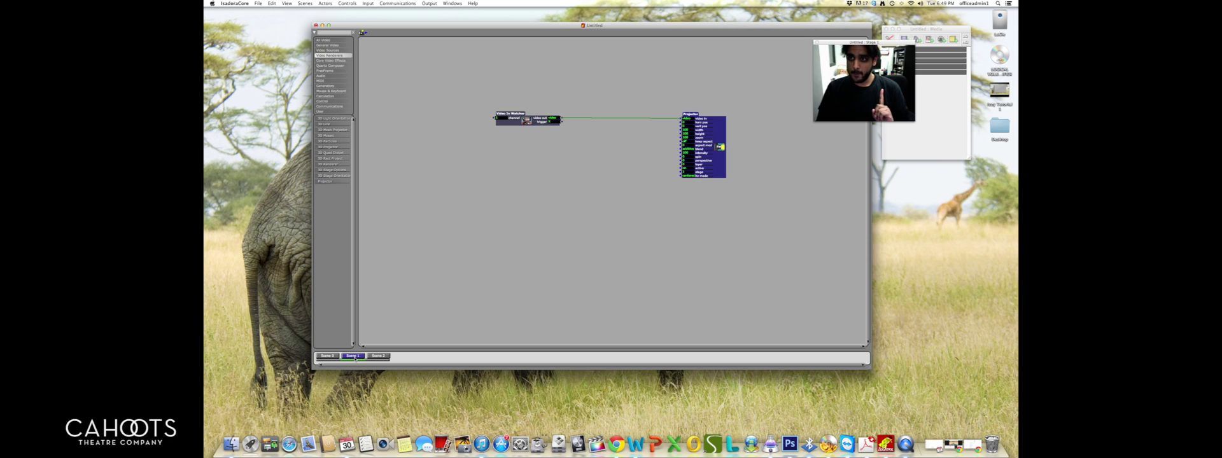
{"action": "left_click", "coordinate": [380, 357]}
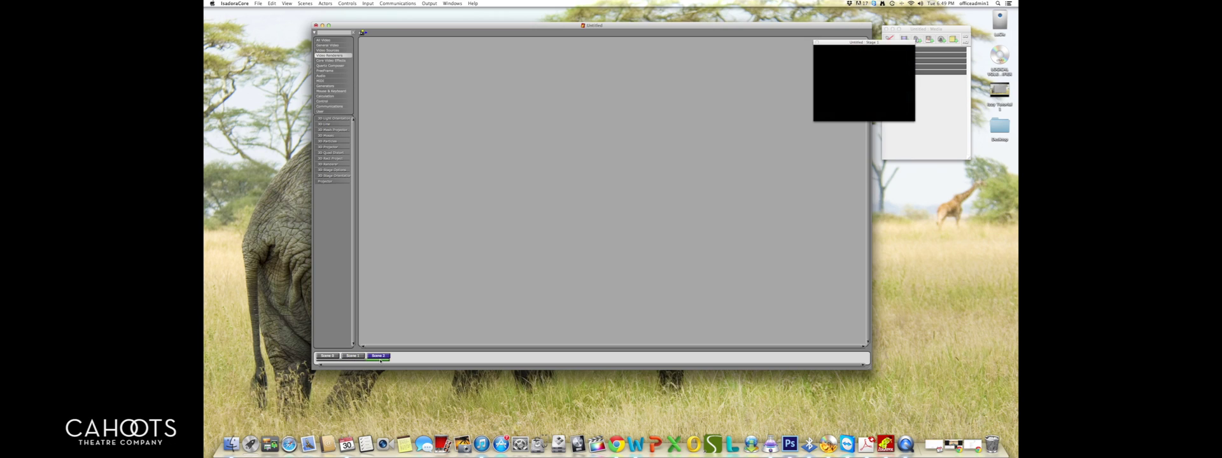
{"action": "left_click", "coordinate": [360, 356]}
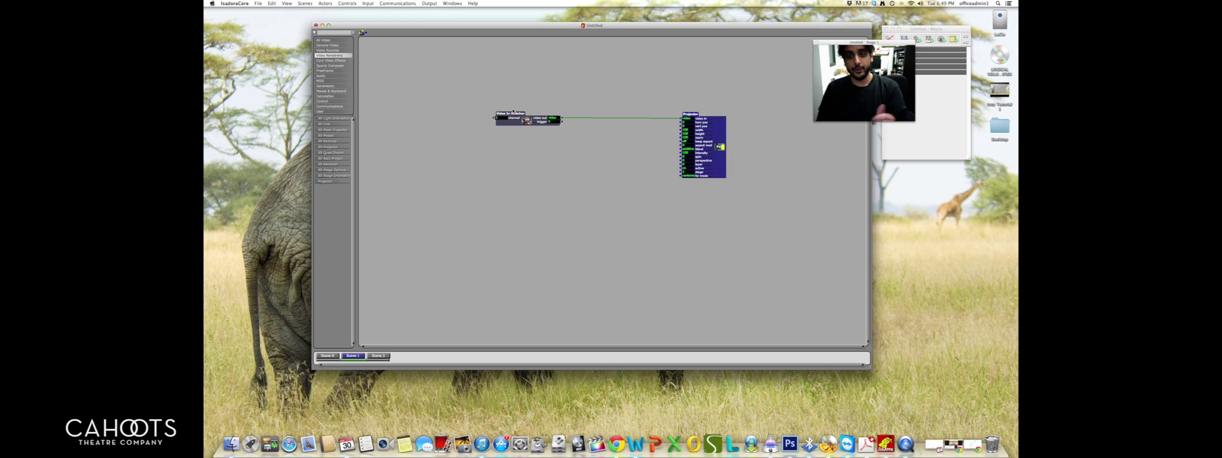
Copy the connected Video In Watcher and Projector actors from Scene 1 and paste them into Scene 2.
{"action": "left_click", "coordinate": [472, 86]}
{"action": "left_click_drag", "start_coordinate": [471, 85], "coordinate": [778, 238]}
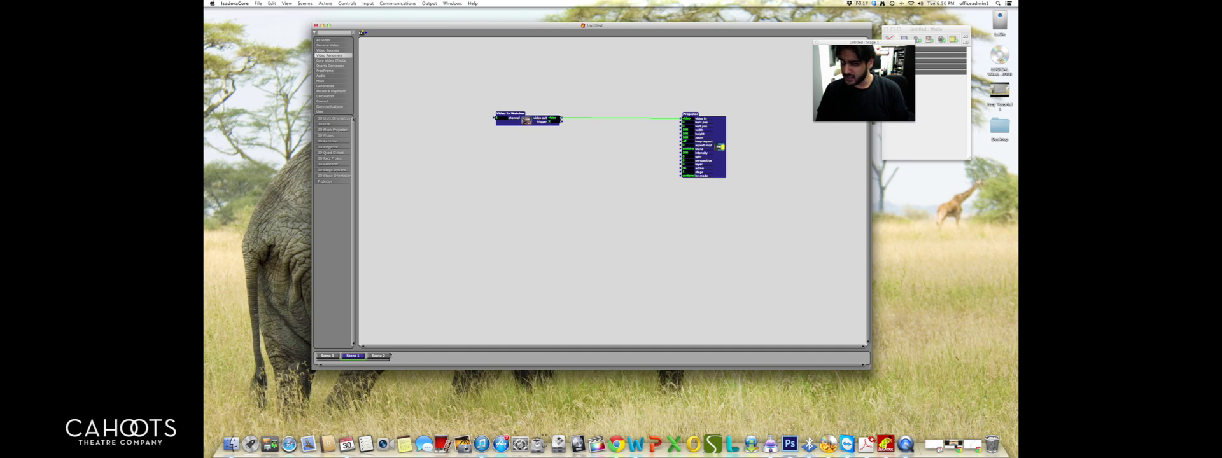
{"action": "left_click", "coordinate": [380, 355]}
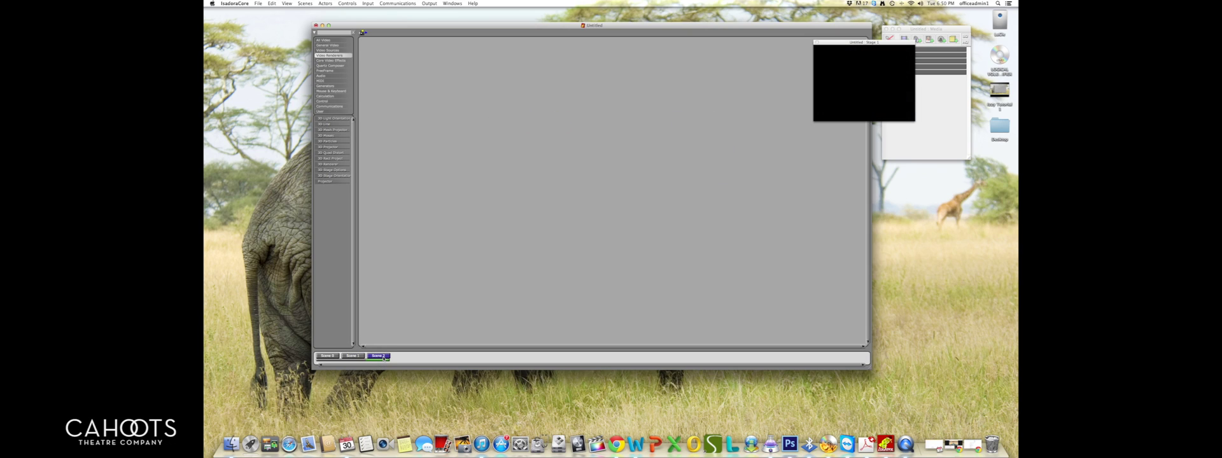
{"action": "right_click", "coordinate": [483, 258]}
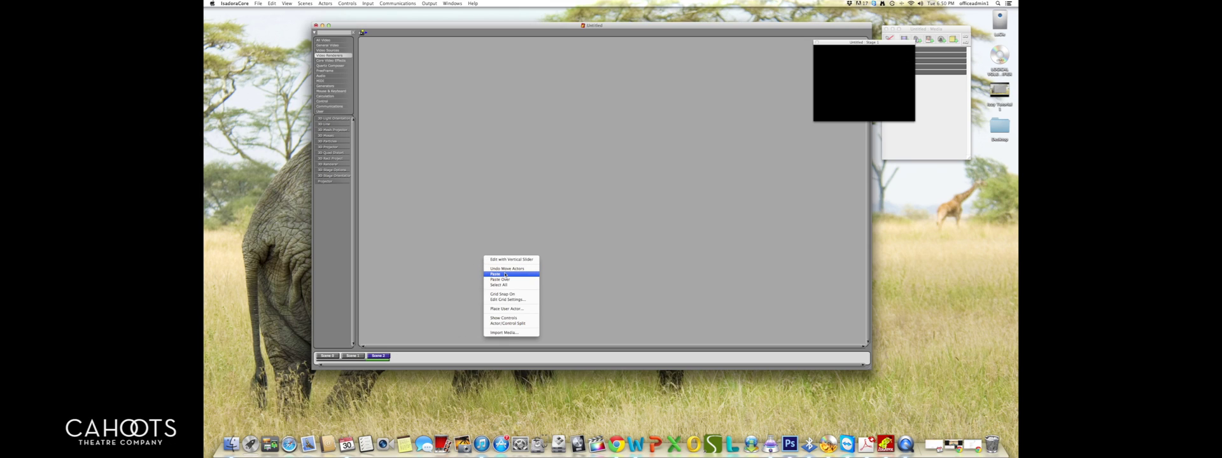
{"action": "left_click", "coordinate": [505, 274]}
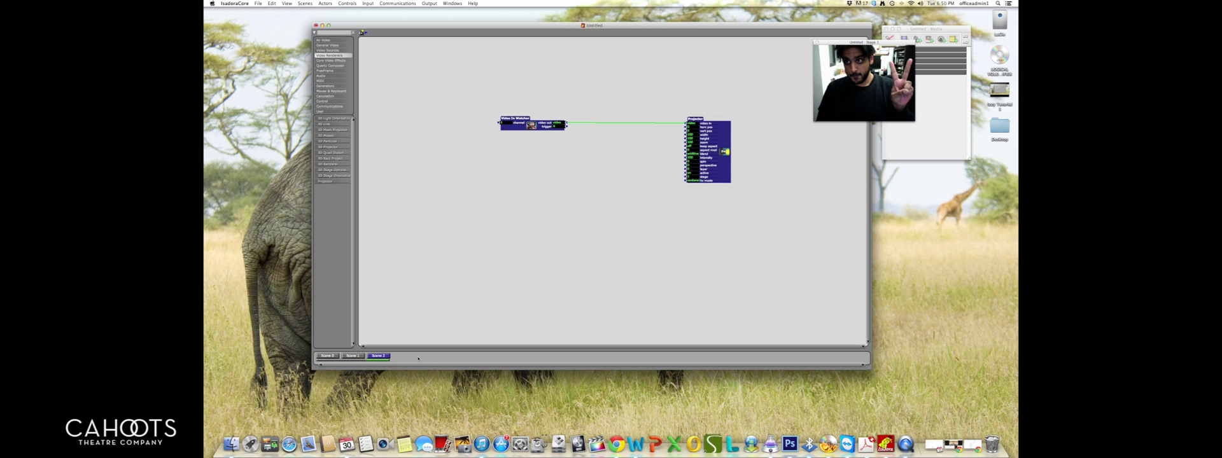
Alternate between Scene 1 and Scene 2 to compare the live stage output of both, ending on Scene 2.
{"action": "left_click", "coordinate": [353, 357]}
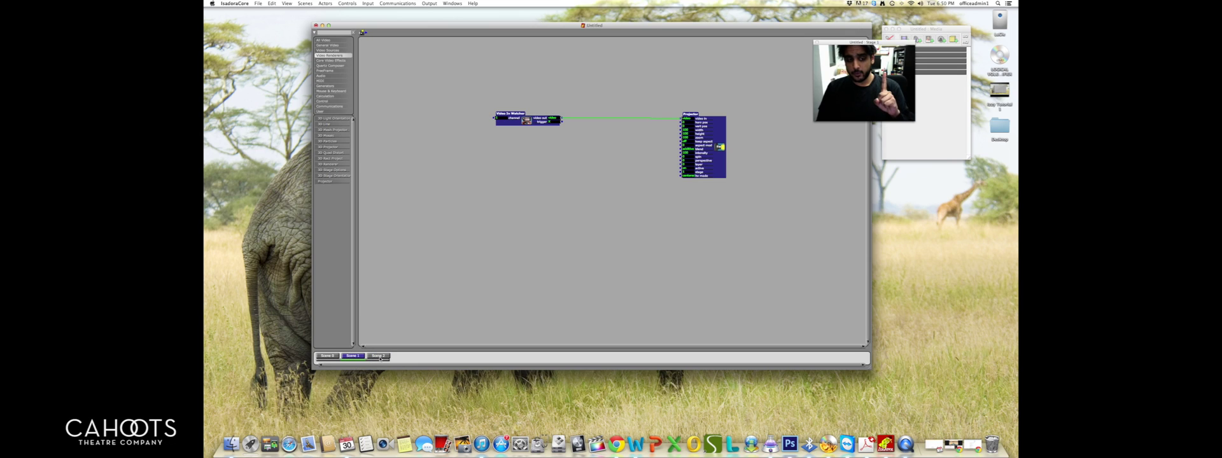
{"action": "left_click", "coordinate": [379, 356]}
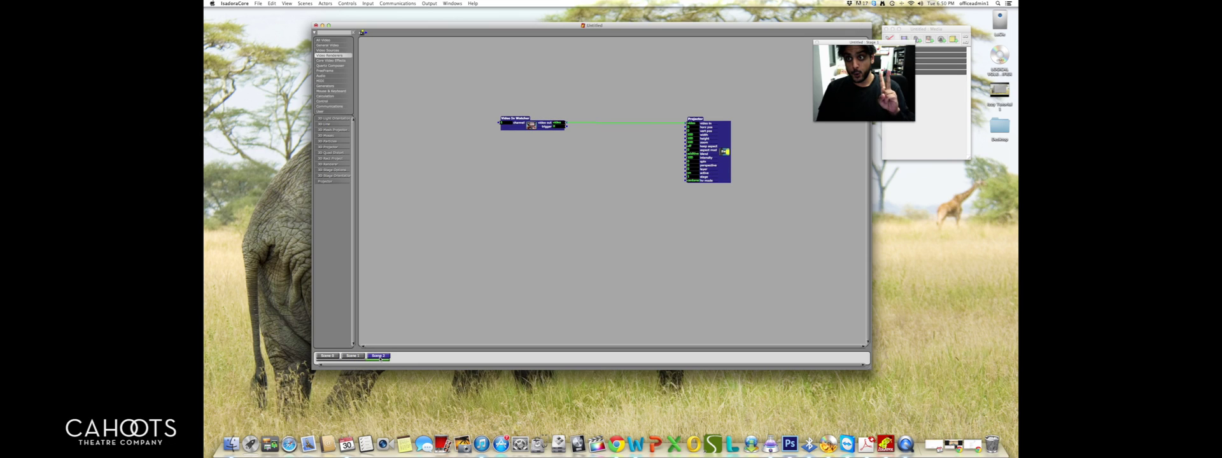
{"action": "left_click", "coordinate": [358, 357]}
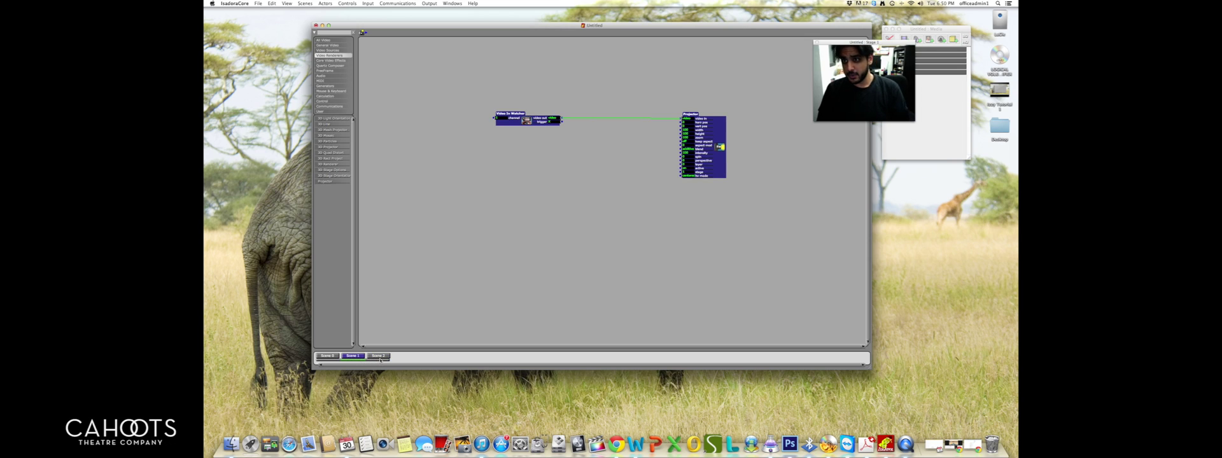
{"action": "left_click", "coordinate": [380, 356]}
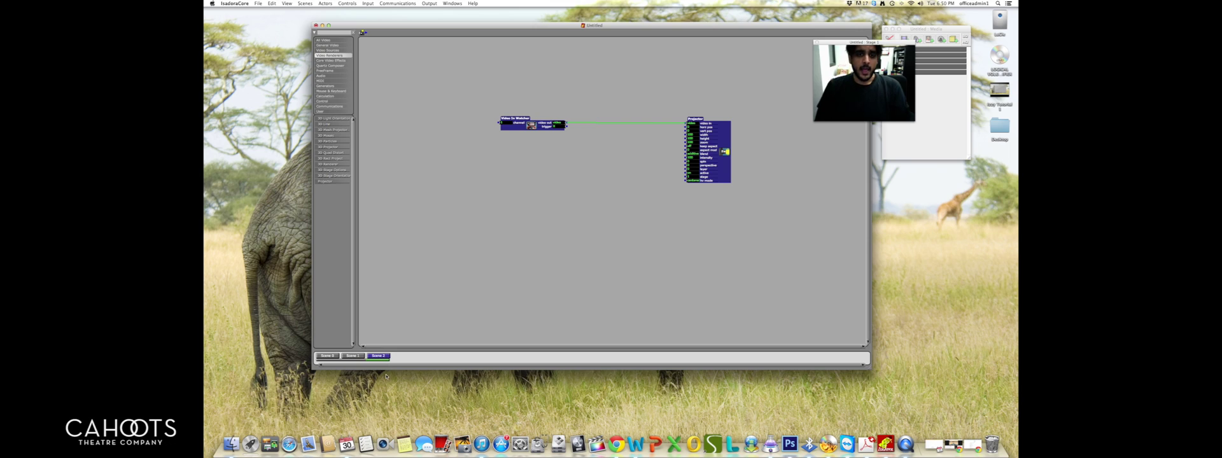